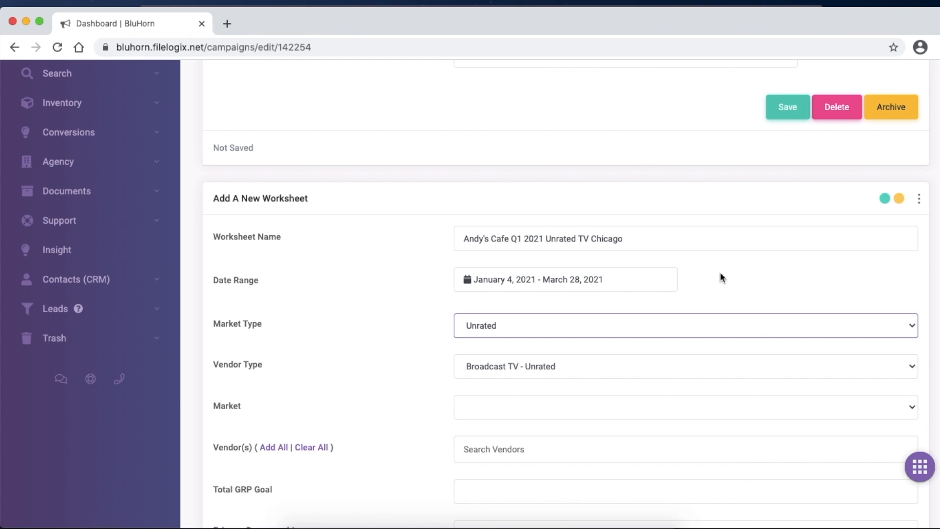
- Choose Unrated as the market type for the new Andy's Cafe Q1 2021 Unrated TV Chicago worksheet
scroll(938, 175, "up", 7)
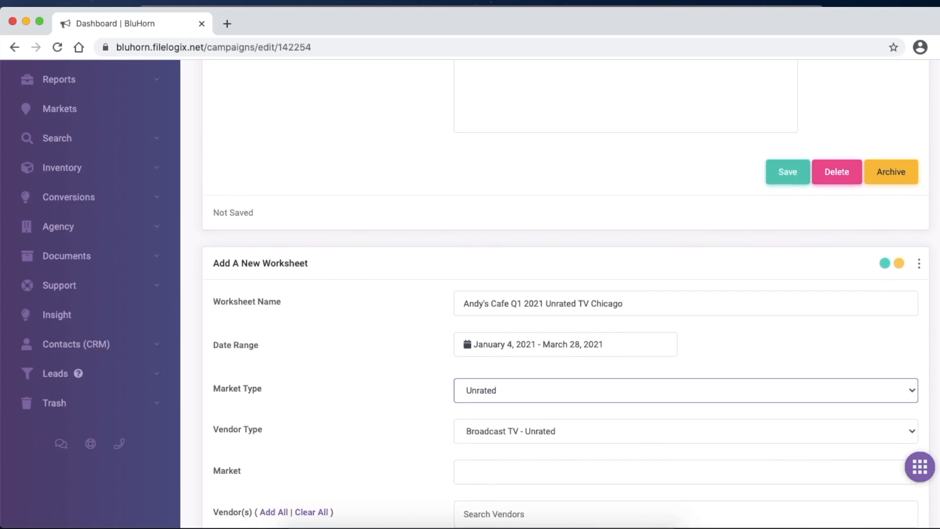
scroll(938, 176, "down", 3)
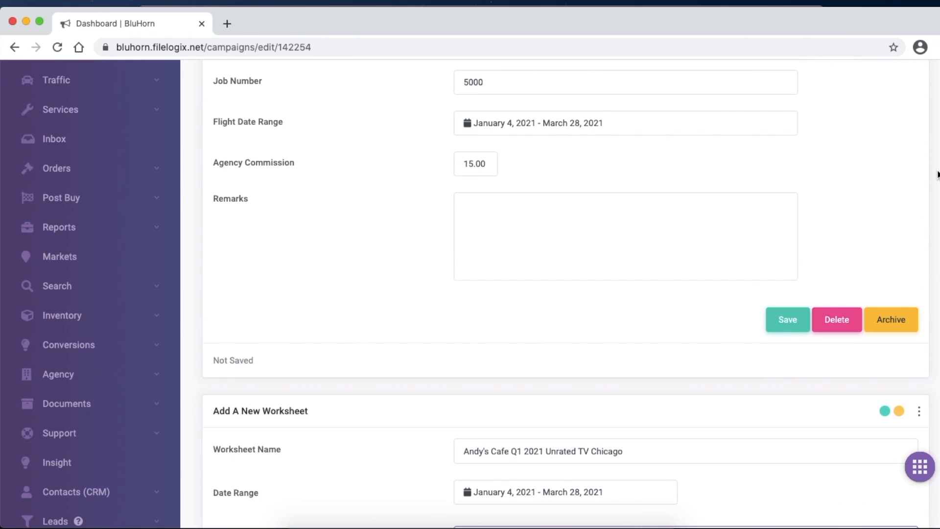
scroll(598, 168, "up", 1)
scroll(632, 195, "down", 4)
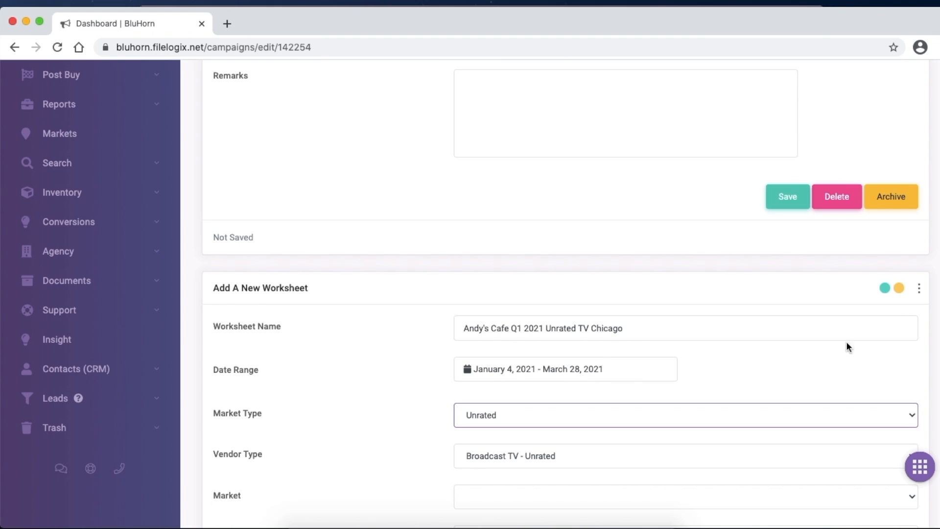
scroll(563, 294, "down", 3)
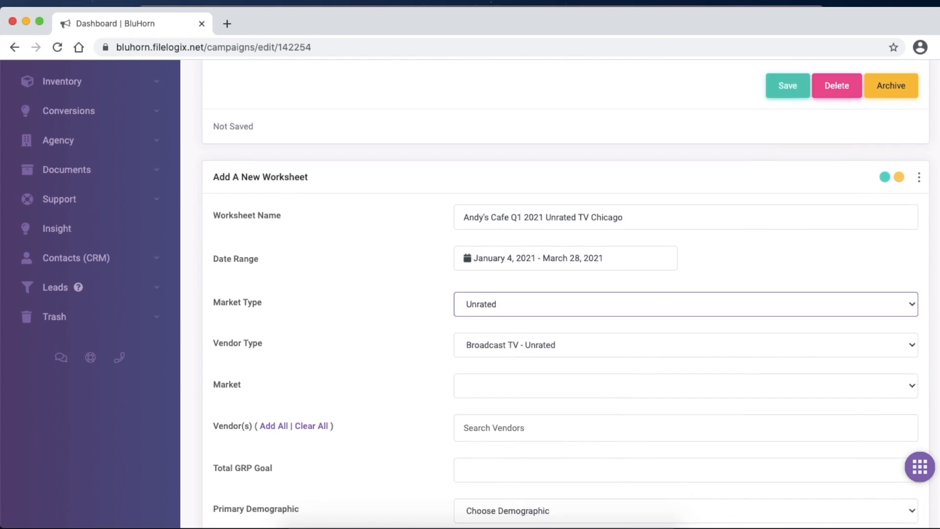
left_click(539, 293)
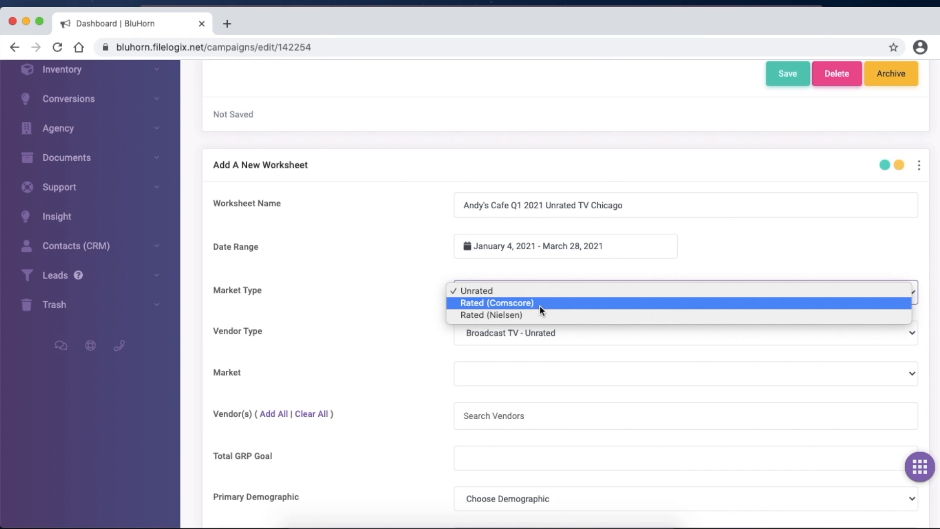
left_click(514, 293)
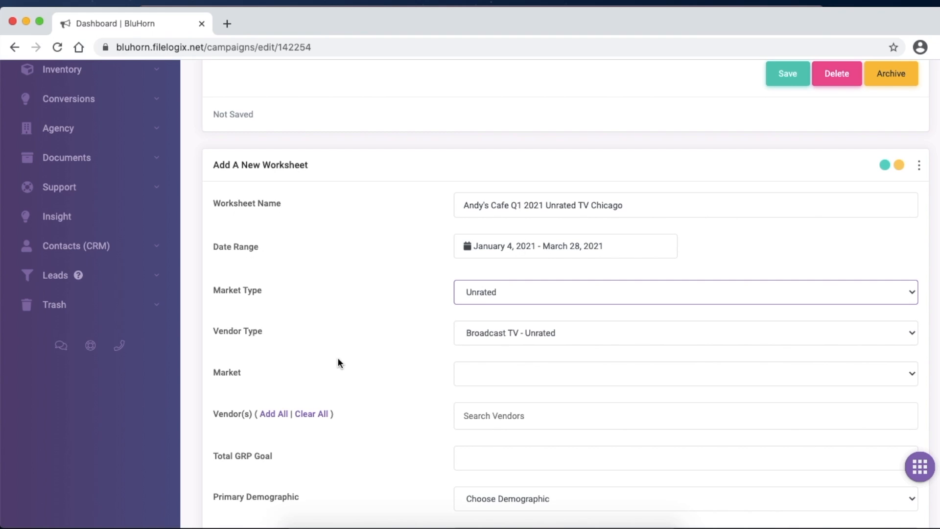
- Set the new worksheet's market to Chicago, IL and add all of that market's vendors
left_click(474, 375)
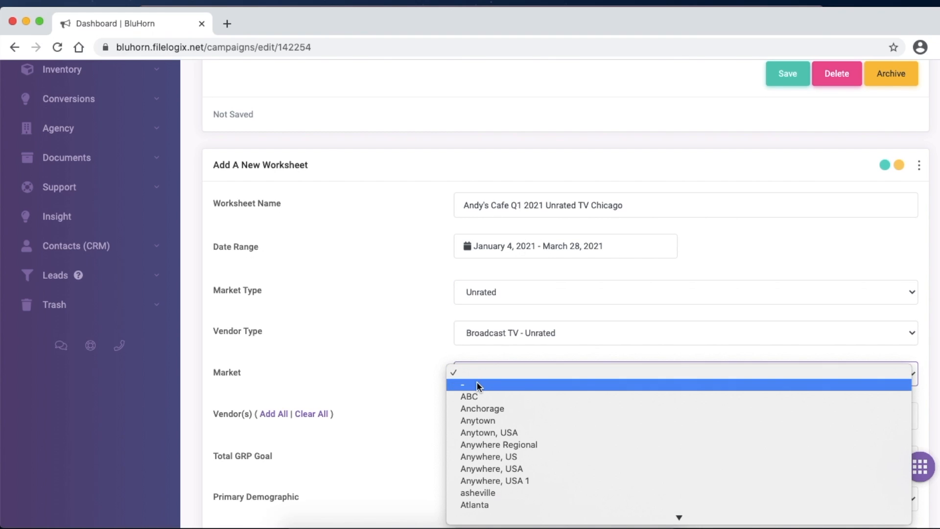
key("Down")
key("Down")
key("Down")
key("Down")
key("Down")
key("Down")
key("Down")
key("Down")
key("Down")
key("Down")
key("Down")
key("Down")
key("Down")
key("Down")
key("Down")
key("Down")
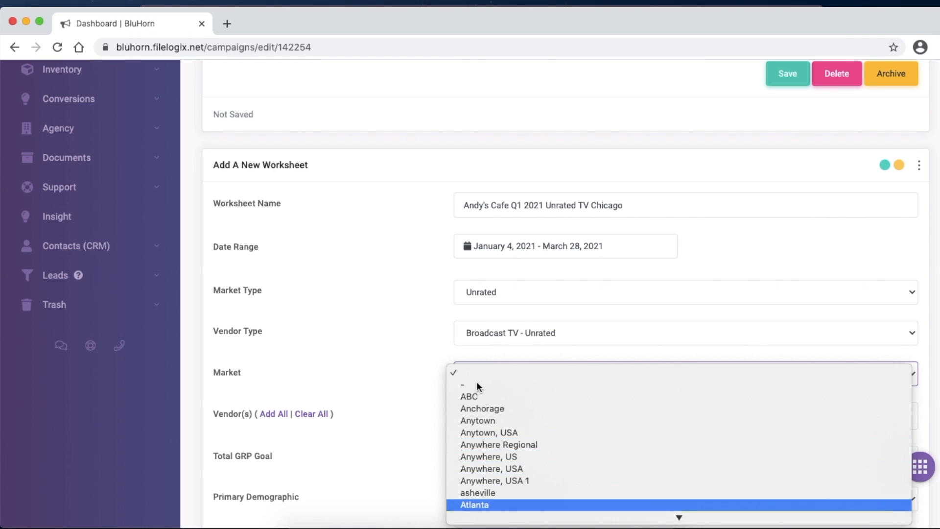
key("Down")
key("Down")
key("Down")
key("Down")
key("Down")
key("Down")
key("Down")
key("Down")
key("Down")
key("Up")
key("Up")
key("Up")
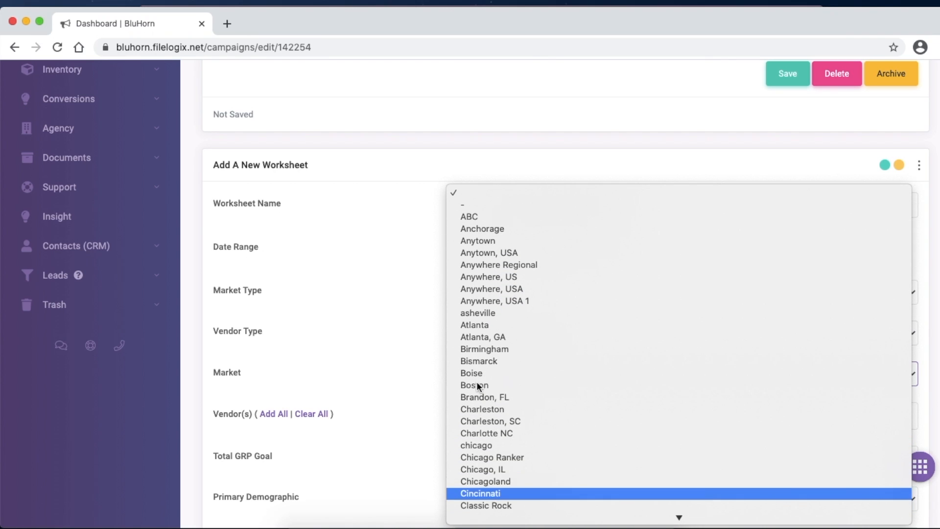
key("Return")
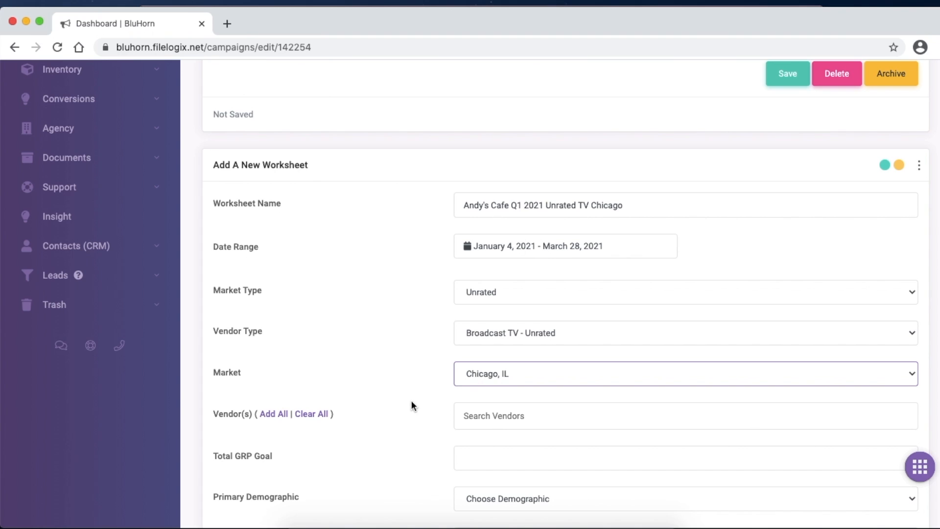
left_click(272, 414)
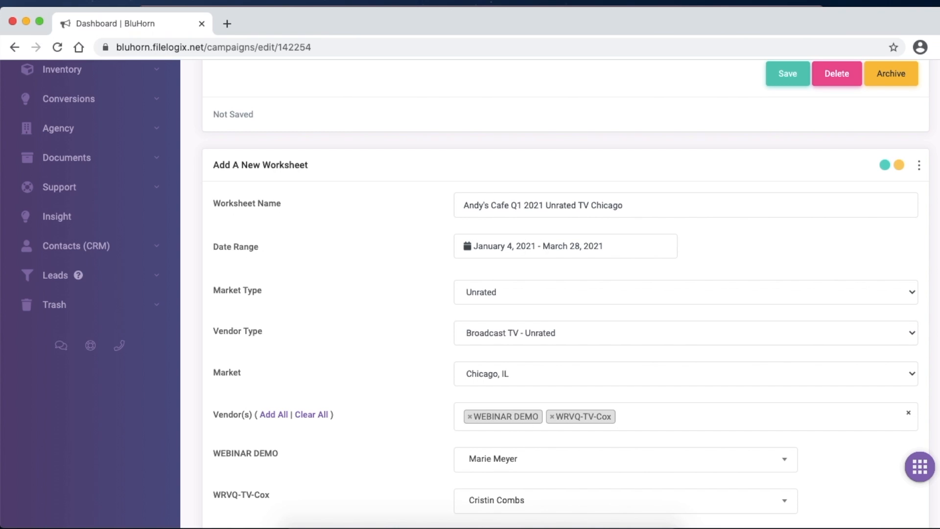
- Set the Total GRP Goal to 300 and the primary demographic to M 25 - 34, leaving the secondary demographic unselected
scroll(557, 221, "down", 6)
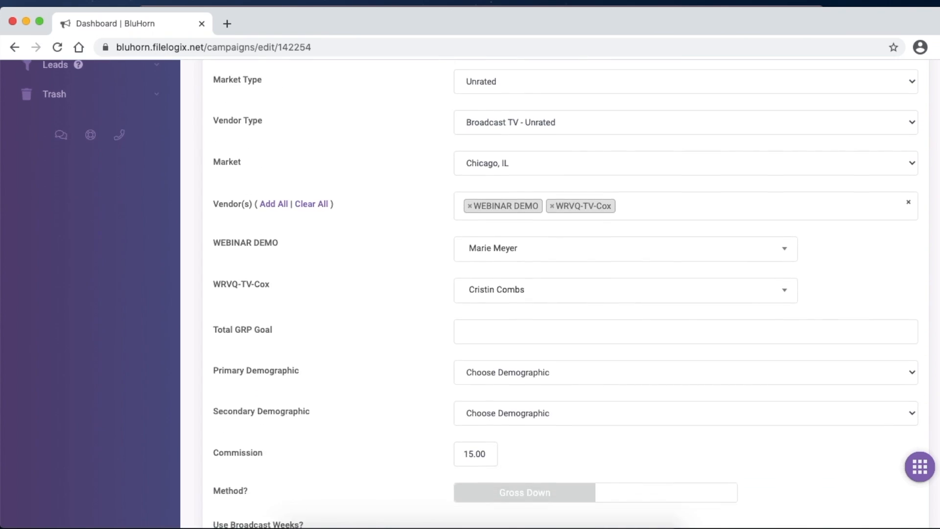
left_click(520, 238)
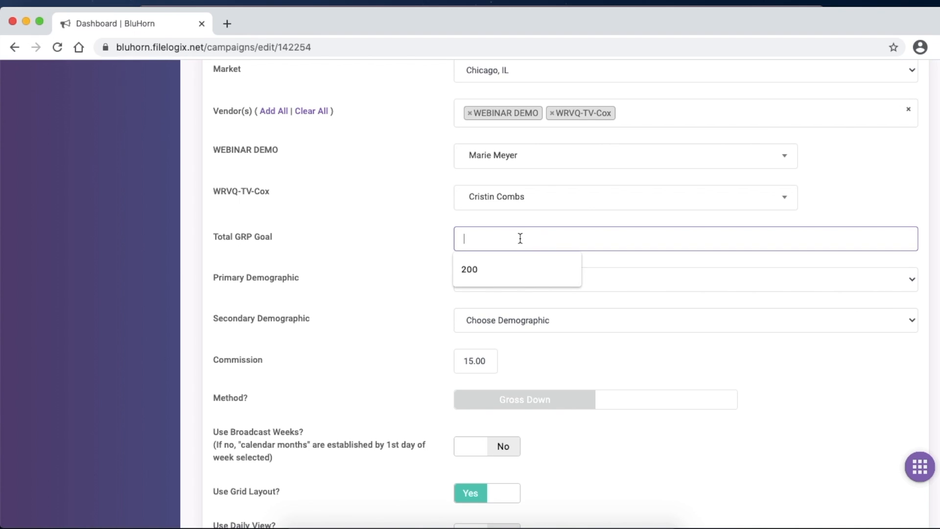
type("300")
key("Tab")
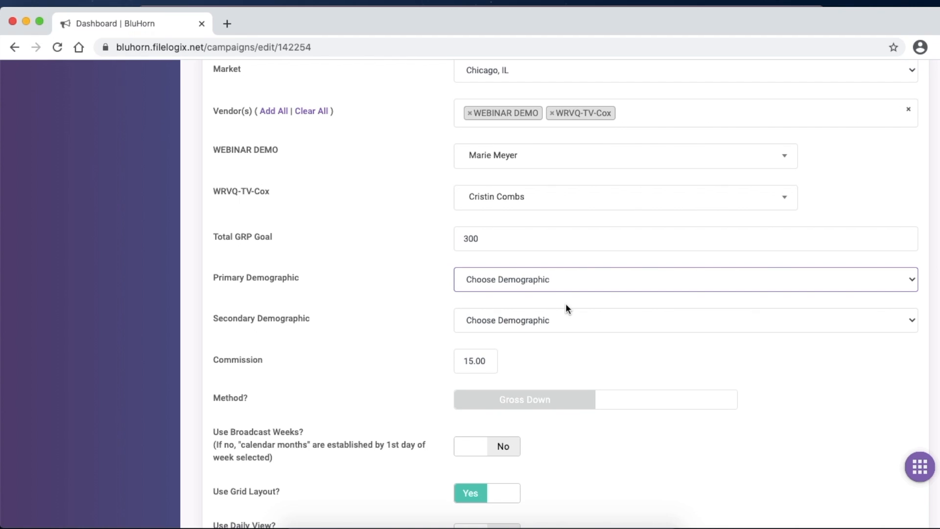
left_click(564, 285)
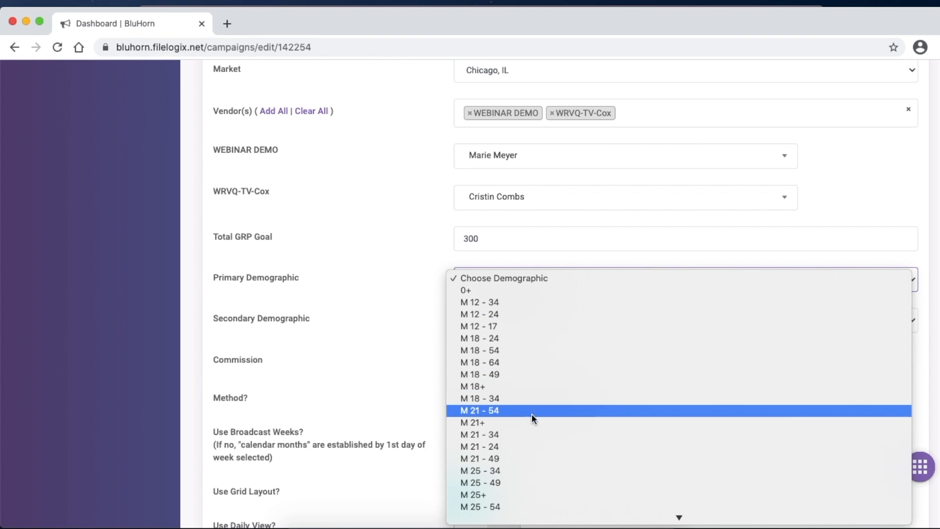
left_click(524, 469)
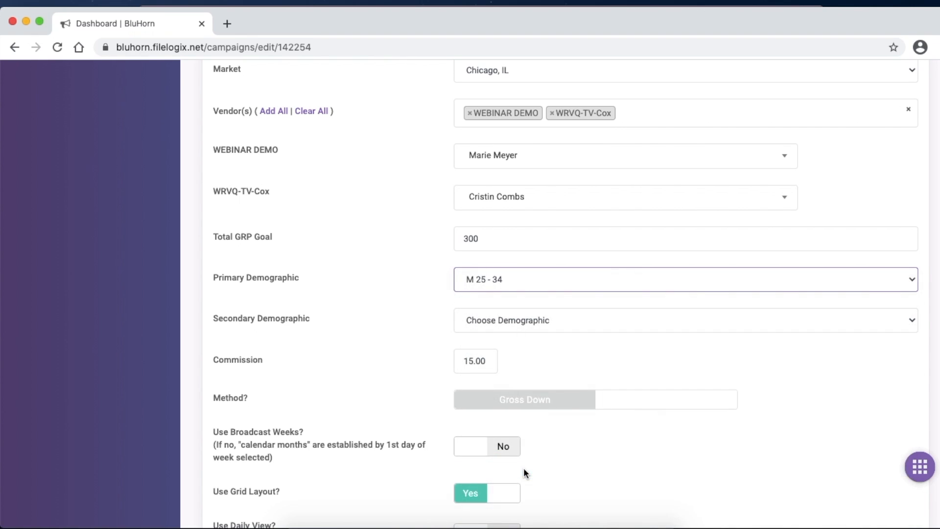
left_click(595, 321)
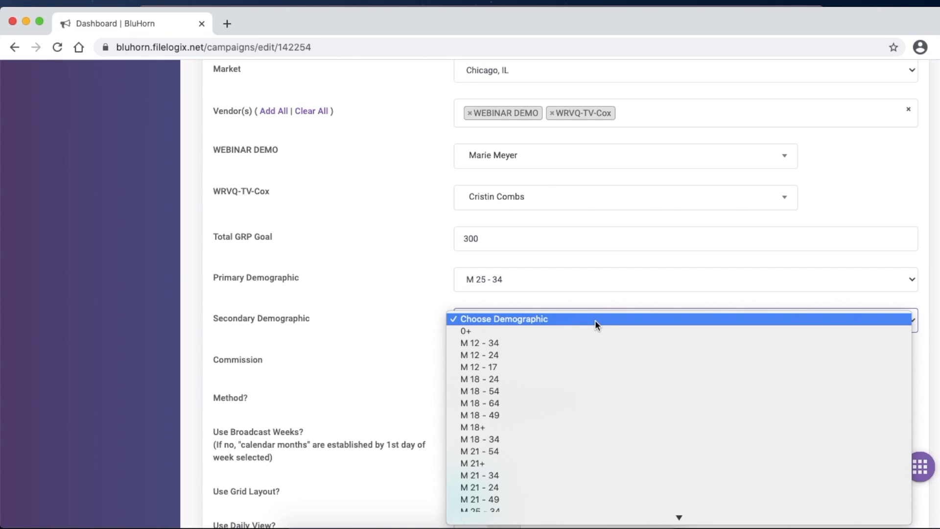
left_click(596, 319)
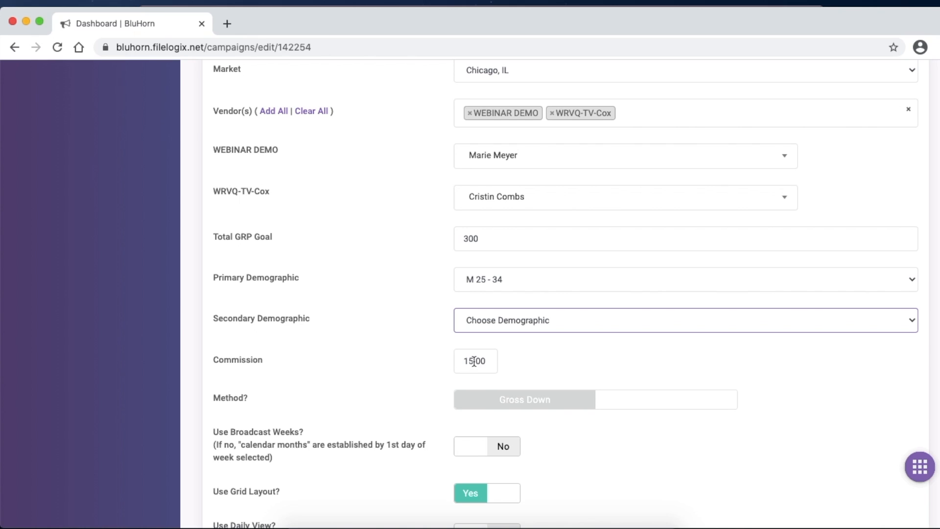
- Turn on broadcast weeks for the new worksheet and add it to the campaign
left_click(477, 455)
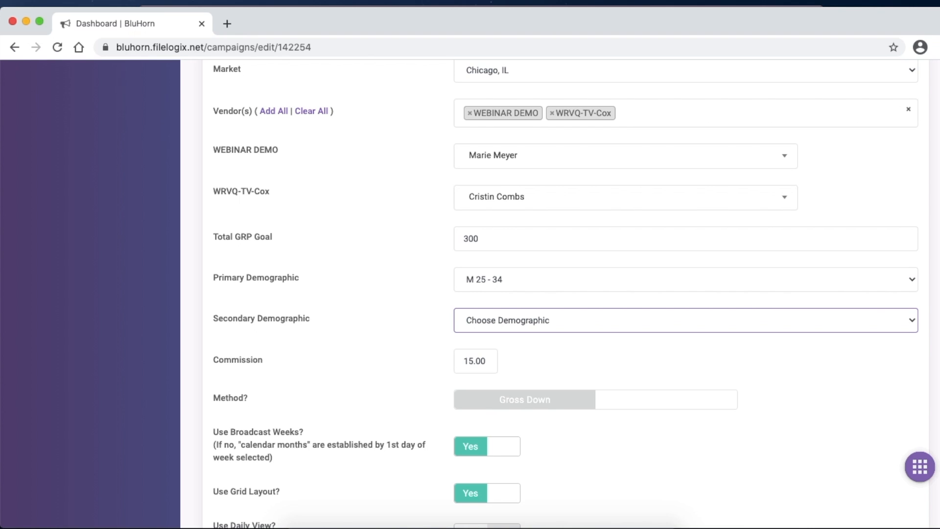
scroll(561, 294, "down", 7)
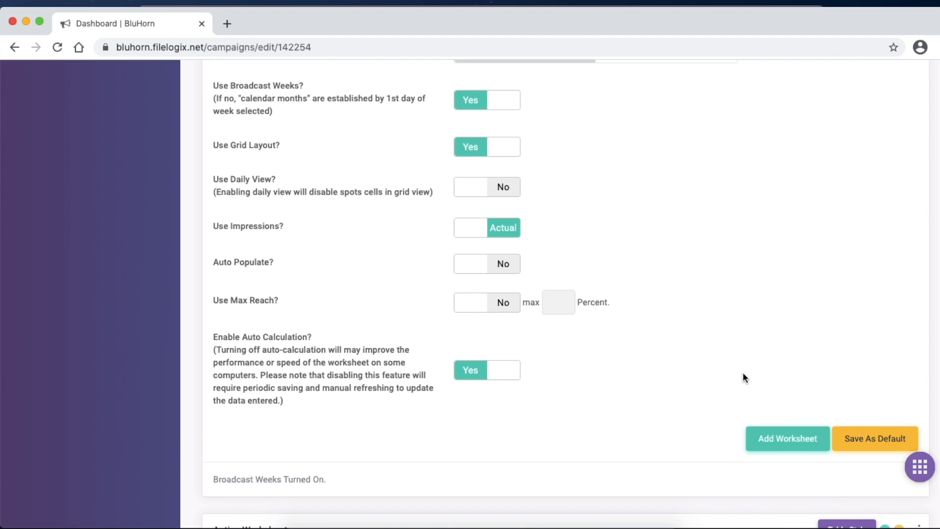
left_click(781, 440)
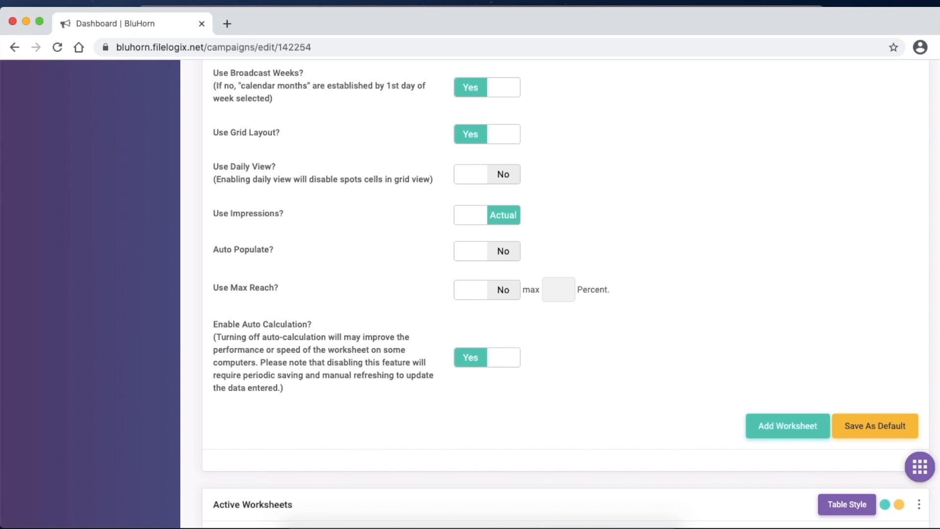
- Open the Andy's Cafe Q1 2021 Unrated TV Chicago worksheet from the active worksheets and collapse the navigation sidebar
scroll(428, 290, "down", 6)
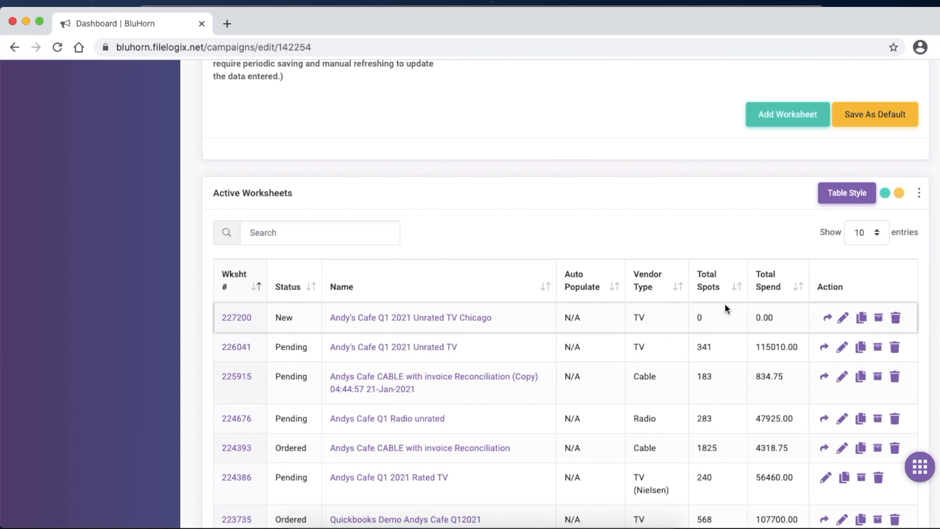
left_click(447, 319)
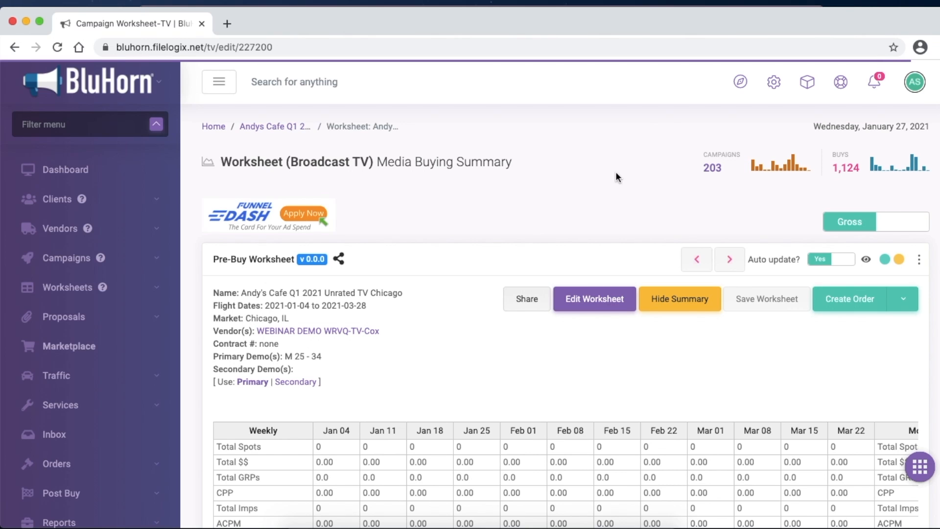
mouse_move(213, 92)
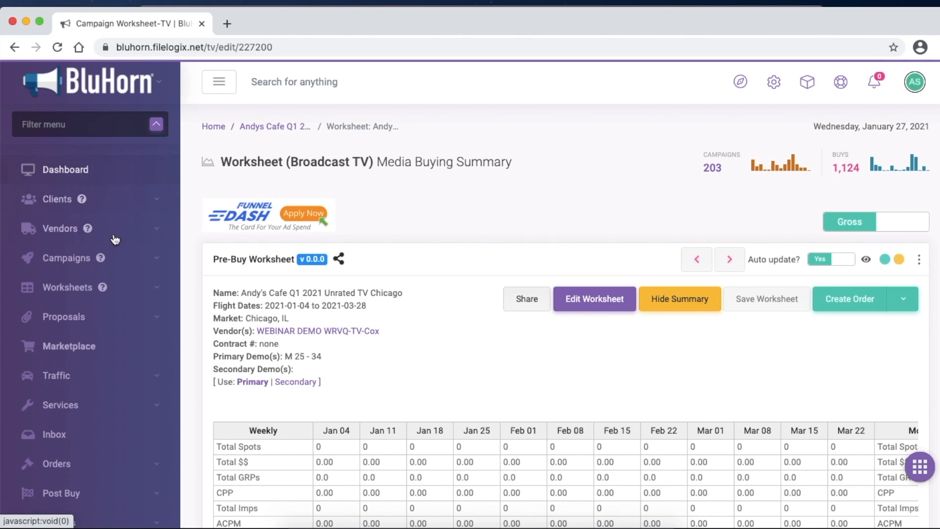
left_click(219, 112)
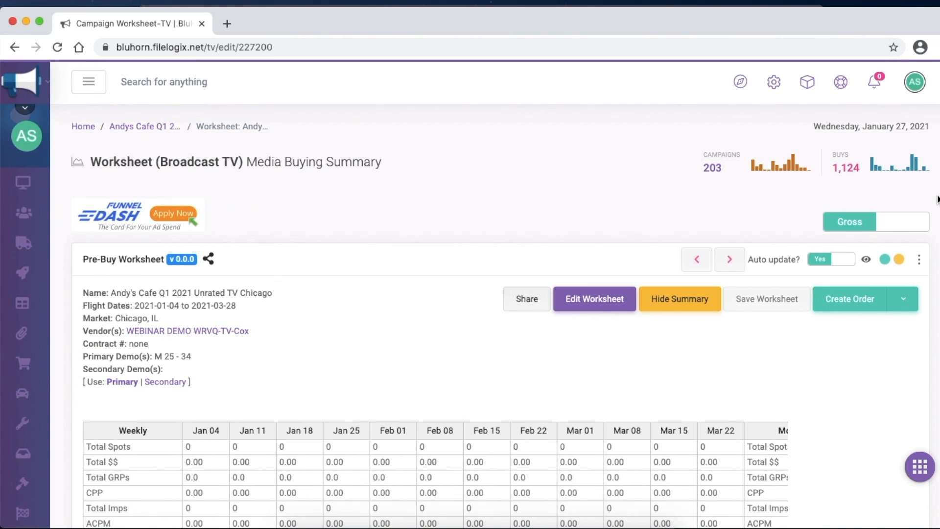
- Switch the display mode of the Summary beside the worksheet lines to F
scroll(545, 254, "down", 10)
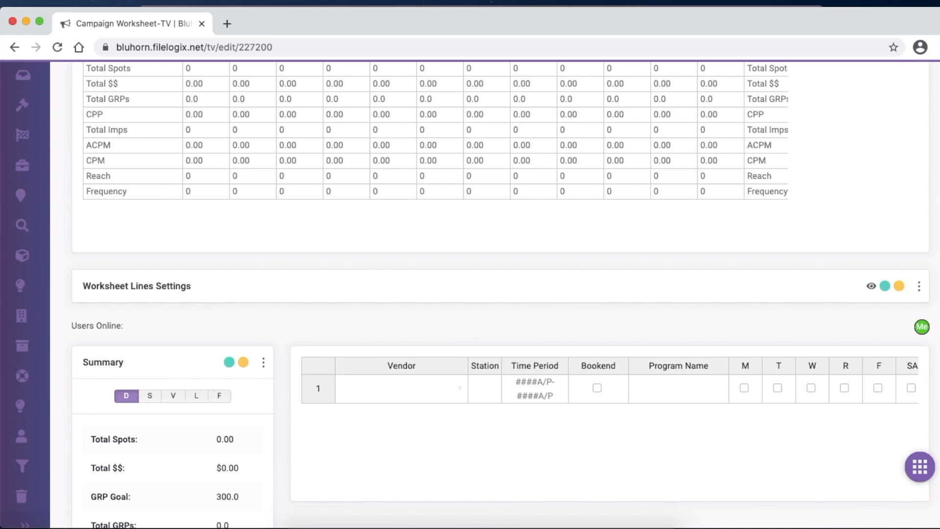
scroll(500, 294, "down", 5)
mouse_move(21, 252)
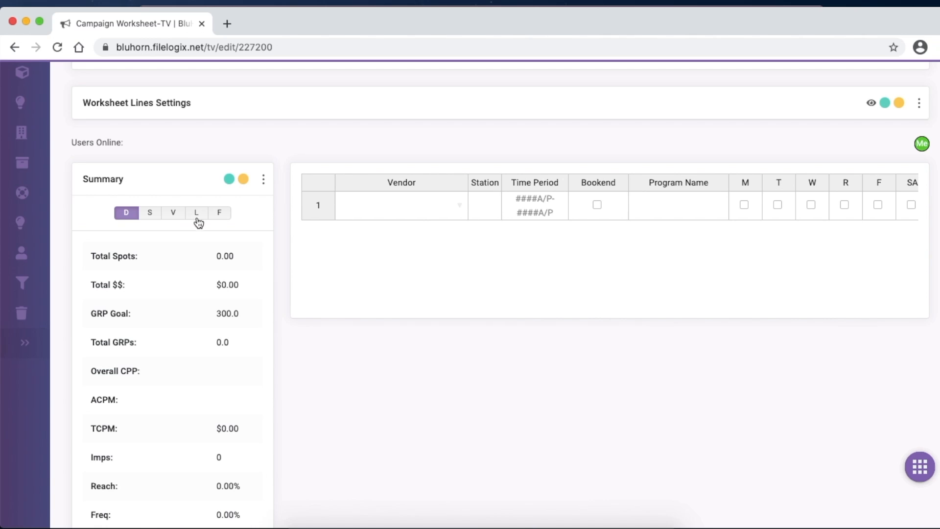
left_click(227, 219)
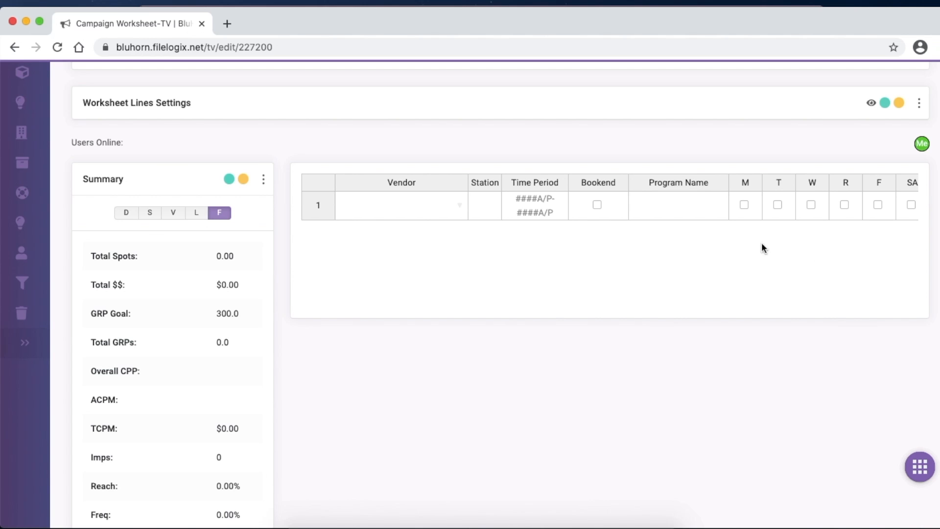
- Hide the Summary beside the worksheet lines
scroll(730, 176, "up", 6)
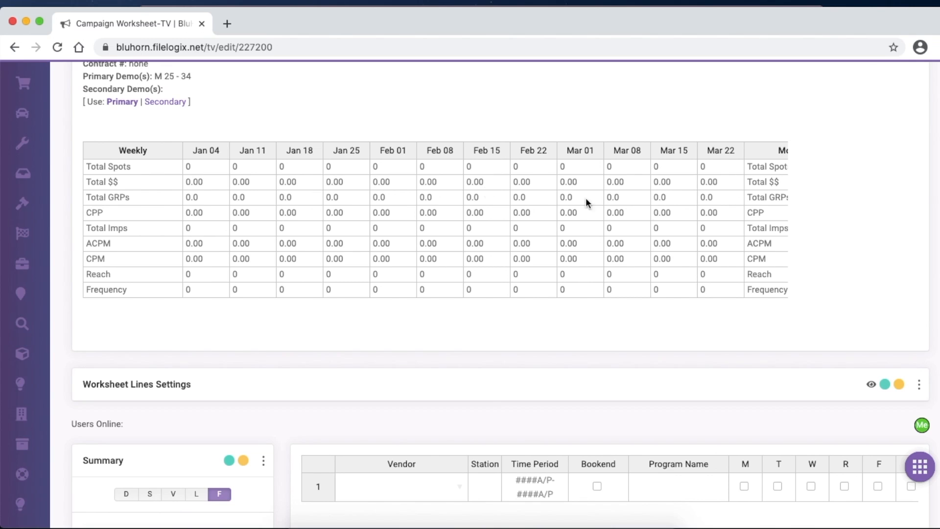
scroll(470, 294, "up", 3)
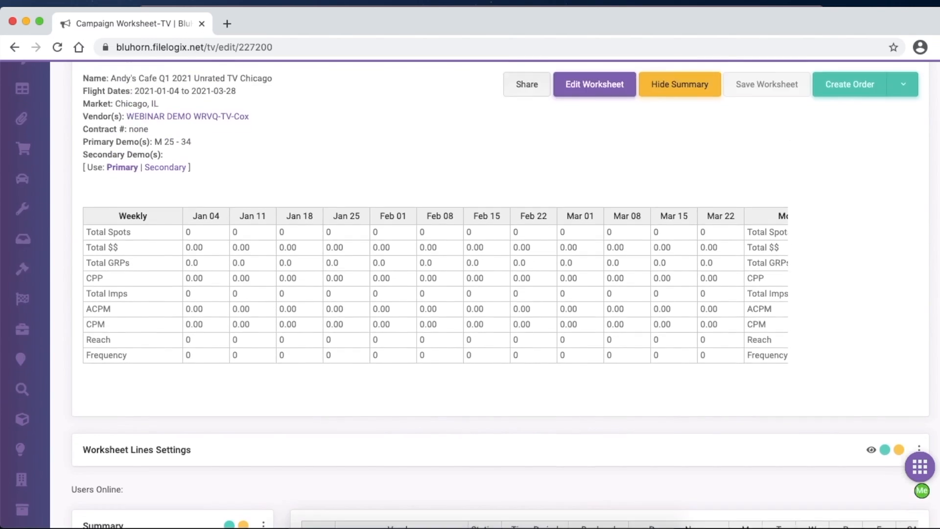
left_click(688, 153)
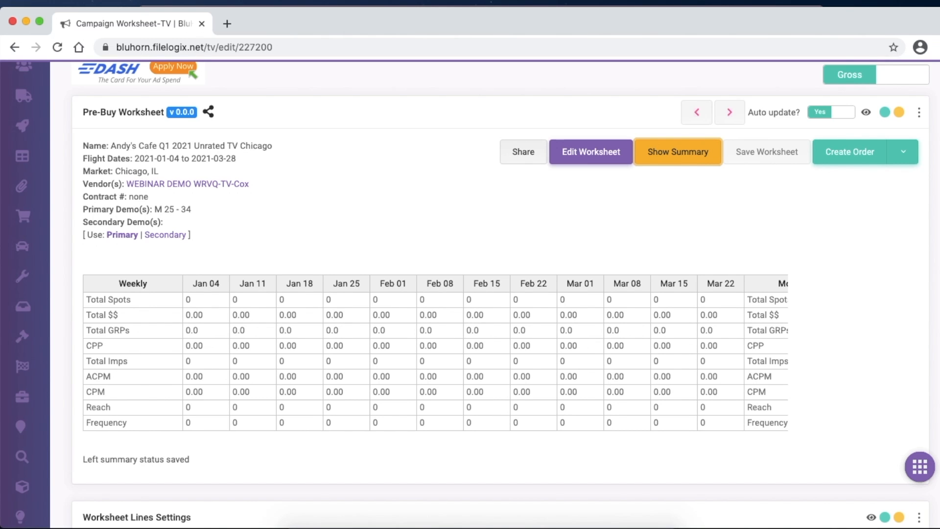
- Narrow the Vendor column and slightly widen the Time Period column in the worksheet lines grid
scroll(470, 293, "down", 6)
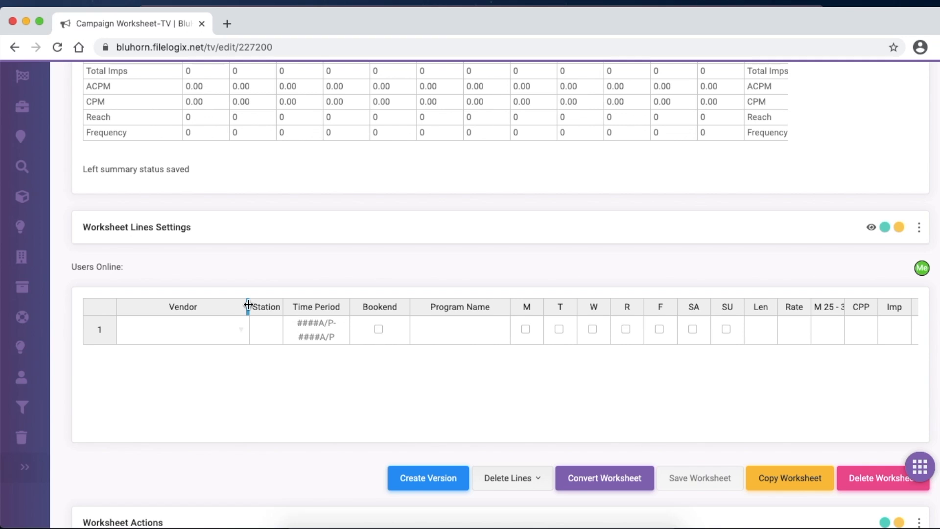
left_click_drag(248, 305, 209, 305)
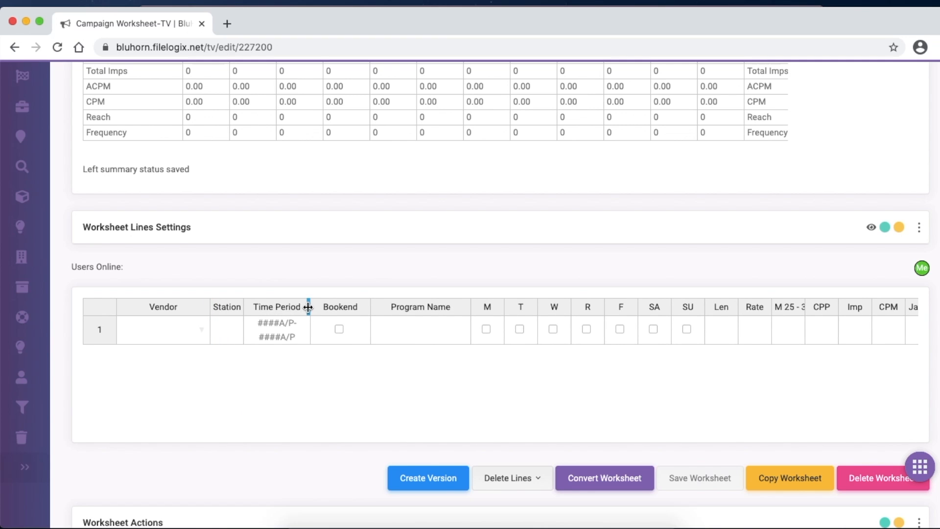
mouse_move(308, 306)
left_mouse_down()
mouse_move(319, 306)
mouse_move(311, 306)
left_mouse_up()
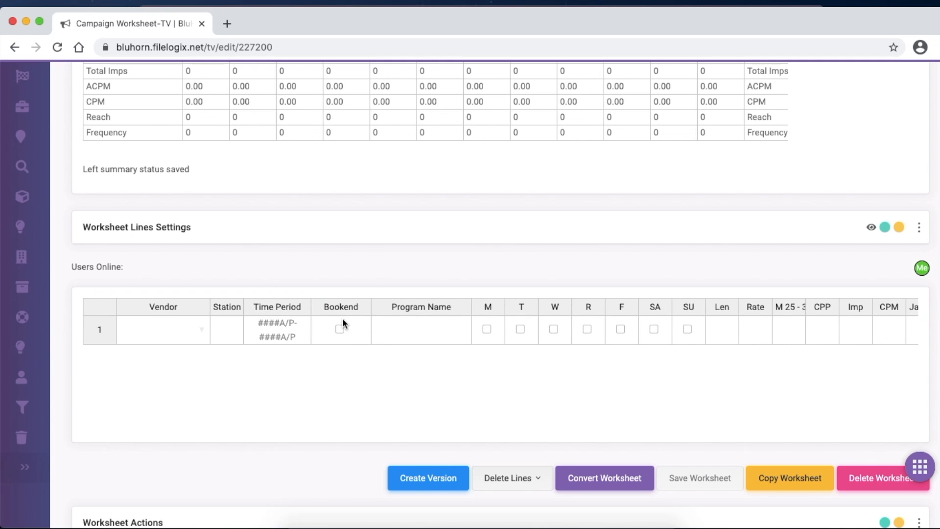
left_click(447, 306)
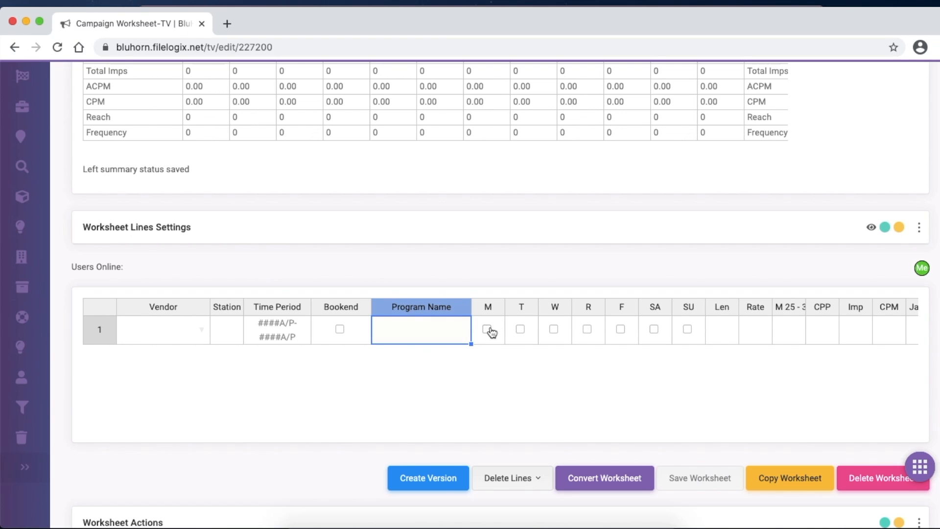
- Show the Daypart column instead of Bookend in the worksheet lines grid and narrow the Vendor column
left_click(882, 229)
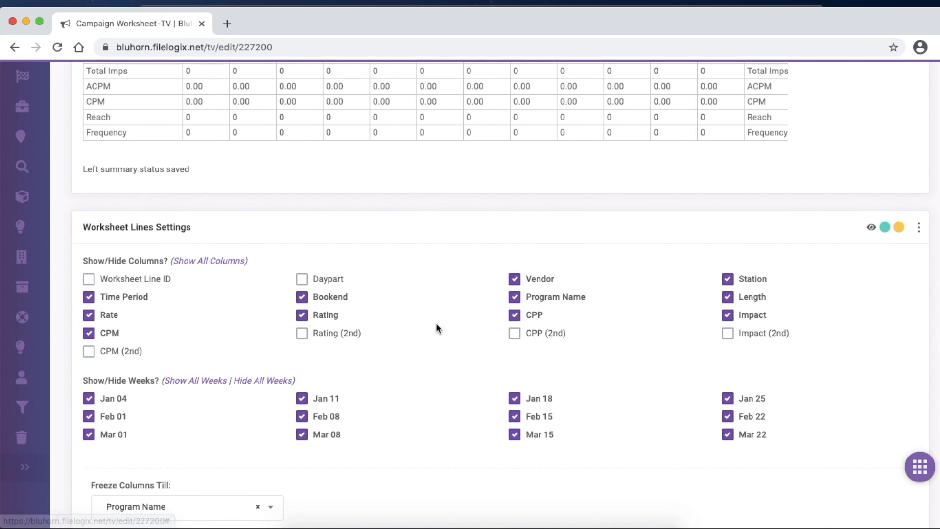
left_click(299, 280)
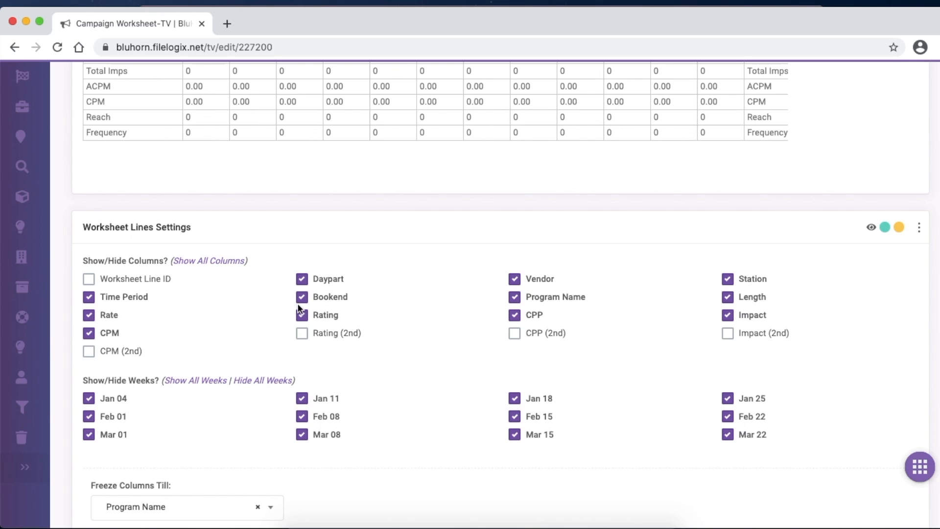
left_click(301, 298)
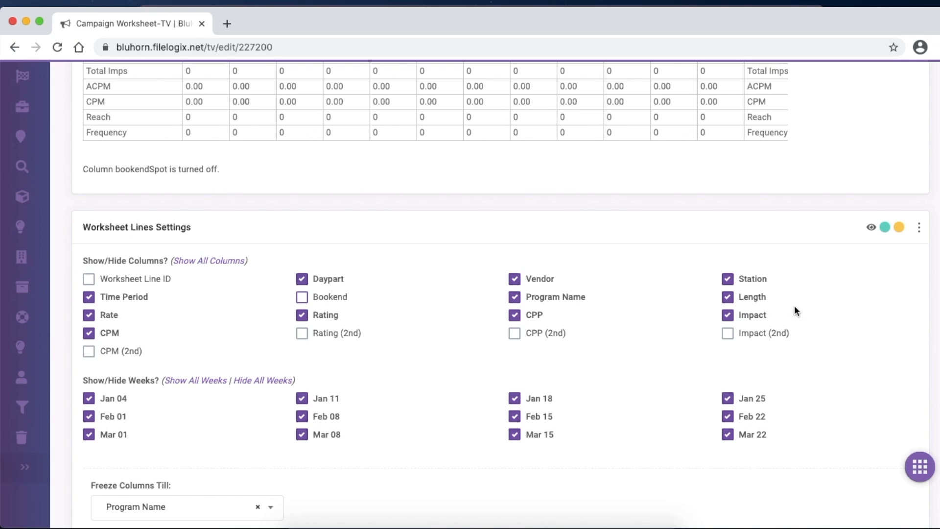
left_click(885, 228)
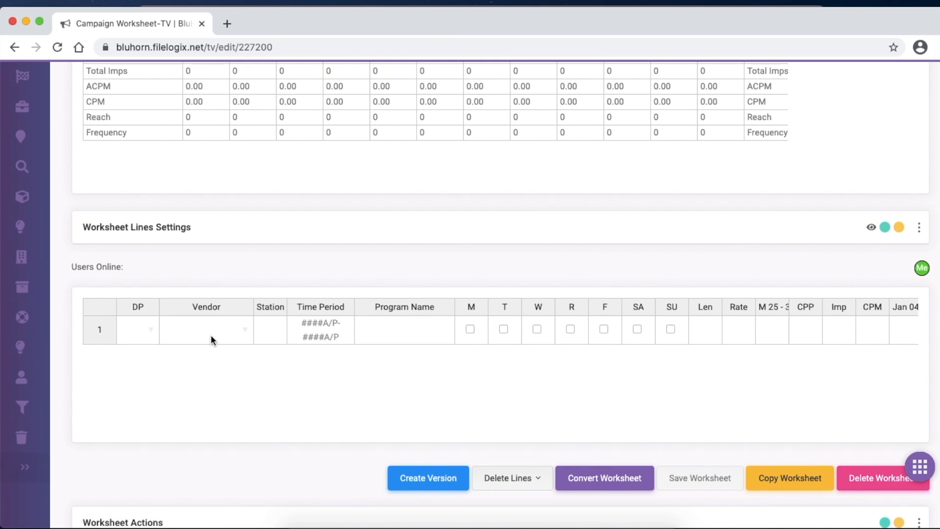
left_click_drag(252, 309, 227, 309)
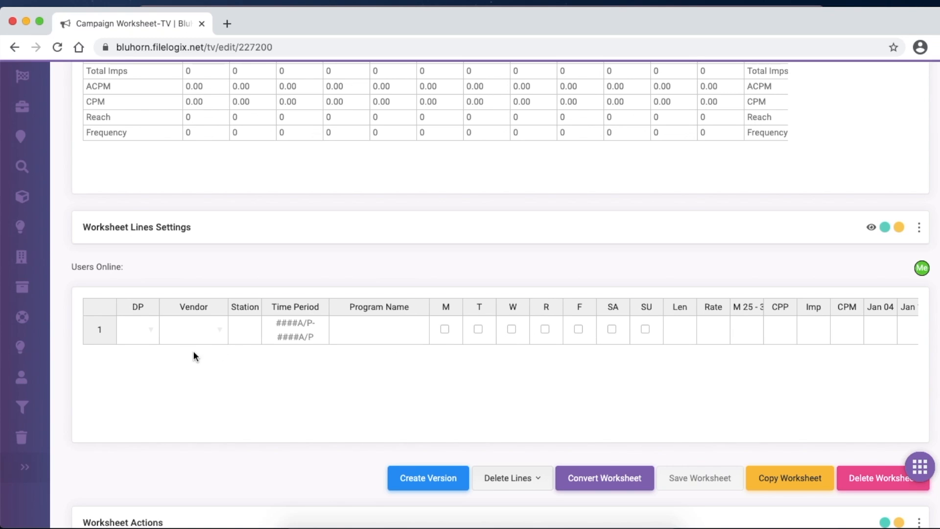
left_click(357, 336)
- Start a file import into the worksheet and choose 2020 Meck Pre-K Campaign RV3.xml as the upload file
scroll(925, 125, "up", 5)
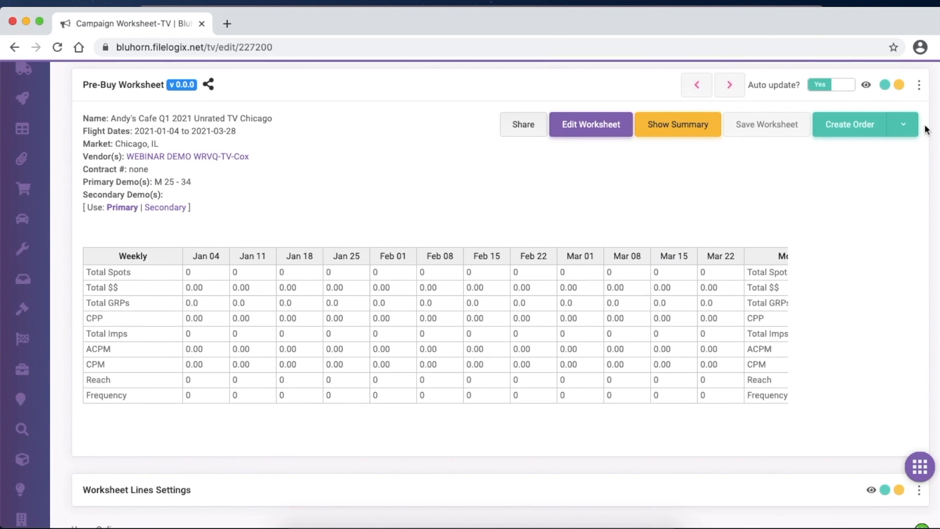
left_click(903, 131)
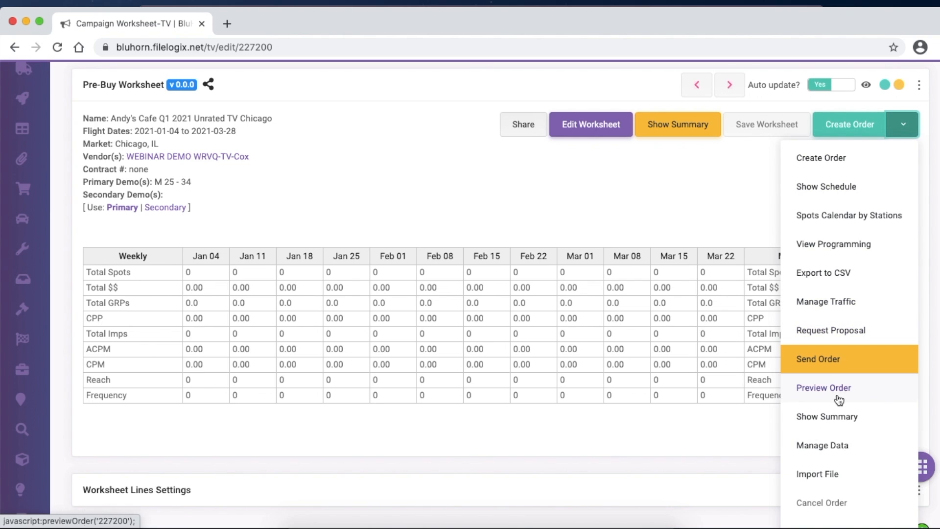
left_click(828, 471)
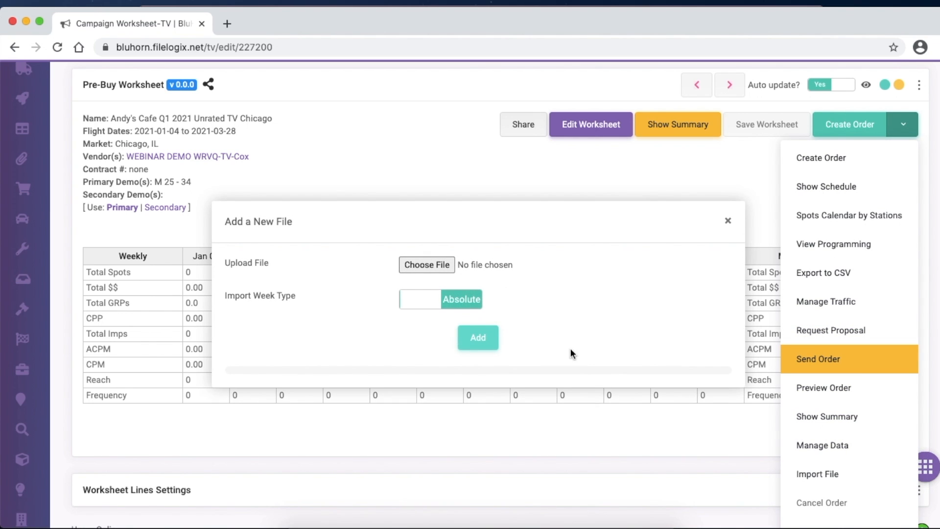
left_click(432, 261)
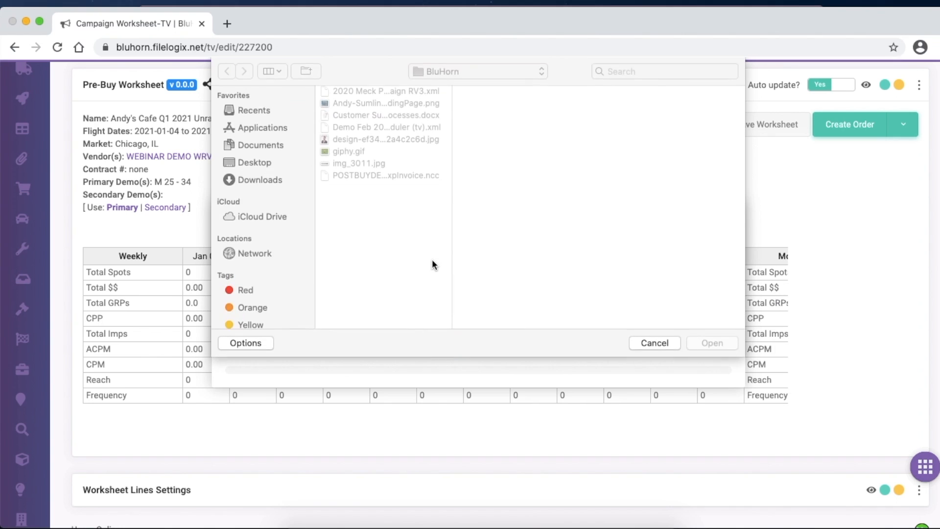
left_click(425, 91)
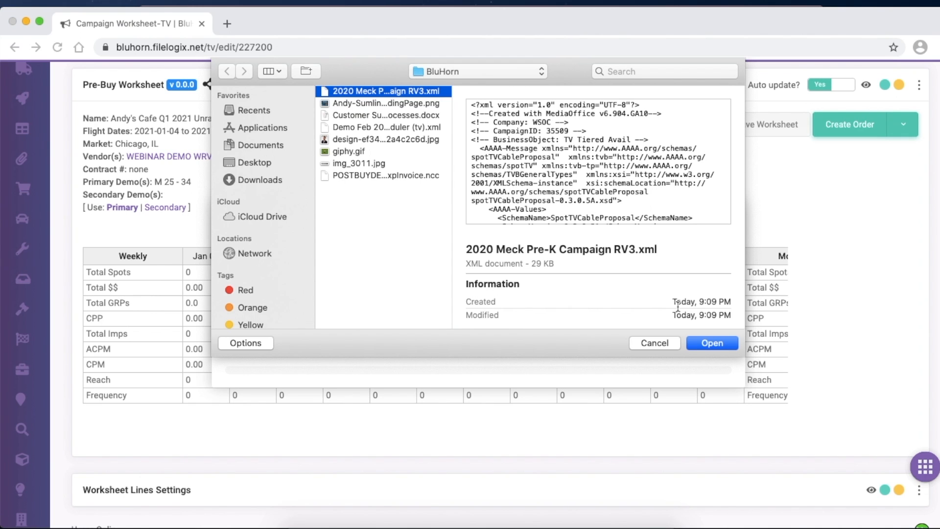
left_click(711, 343)
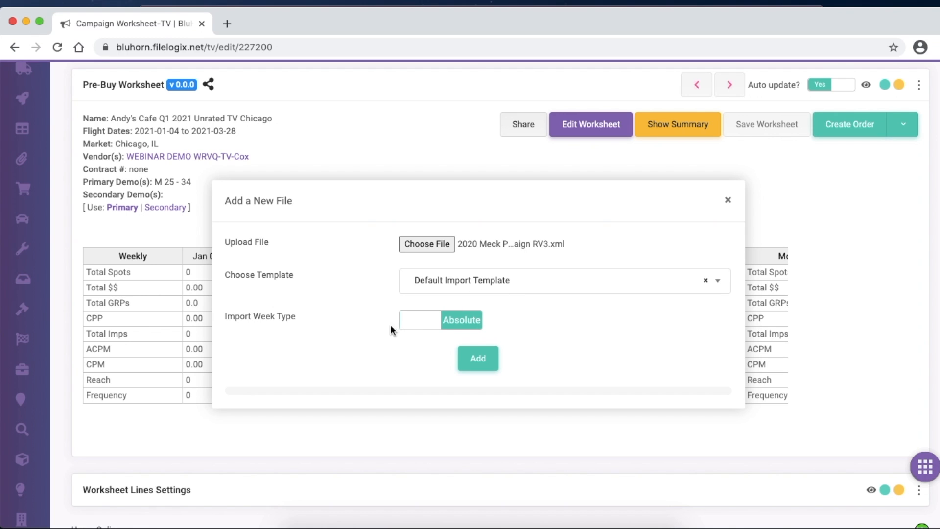
- Set the import week type to Relative and add the file using the Default Import Template
left_click(431, 325)
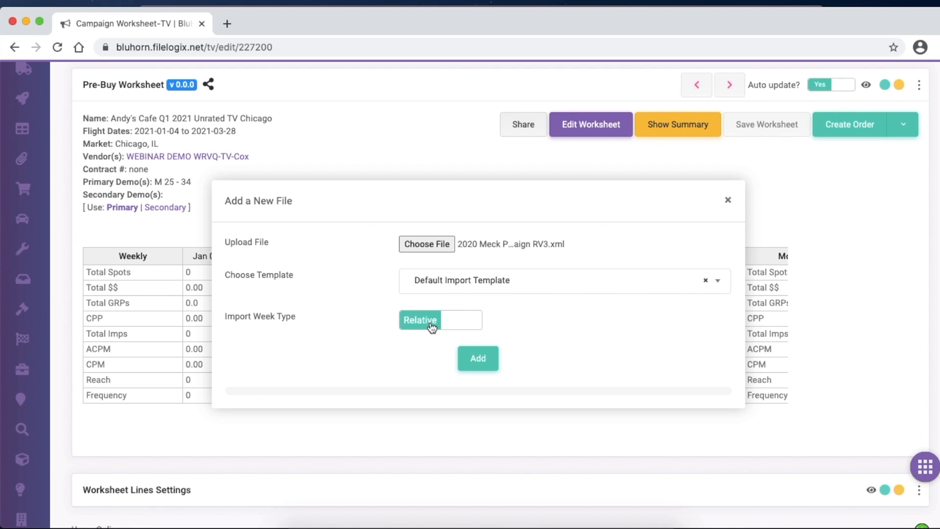
left_click(458, 328)
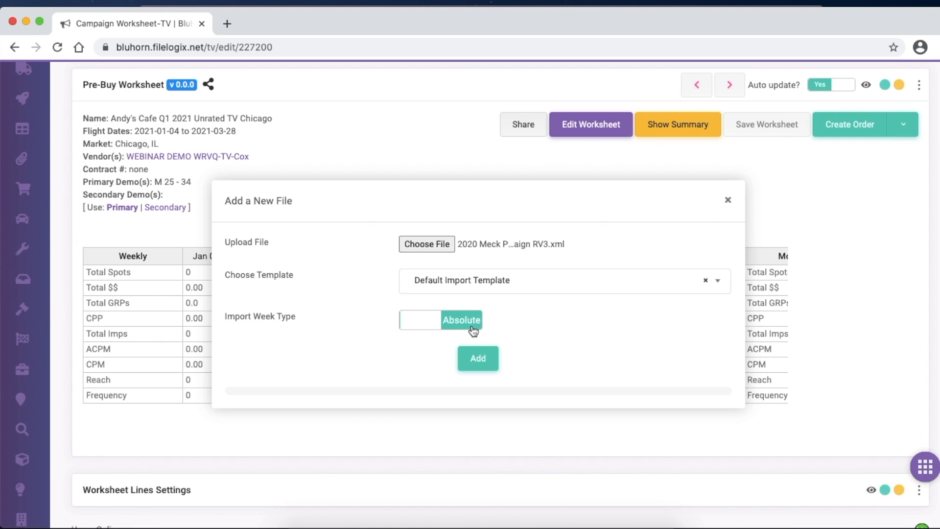
left_click(427, 321)
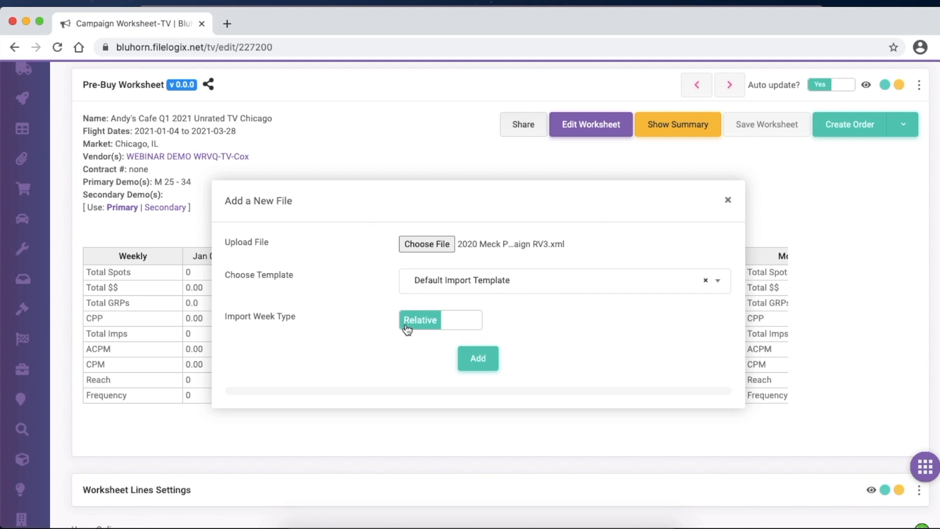
left_click(459, 321)
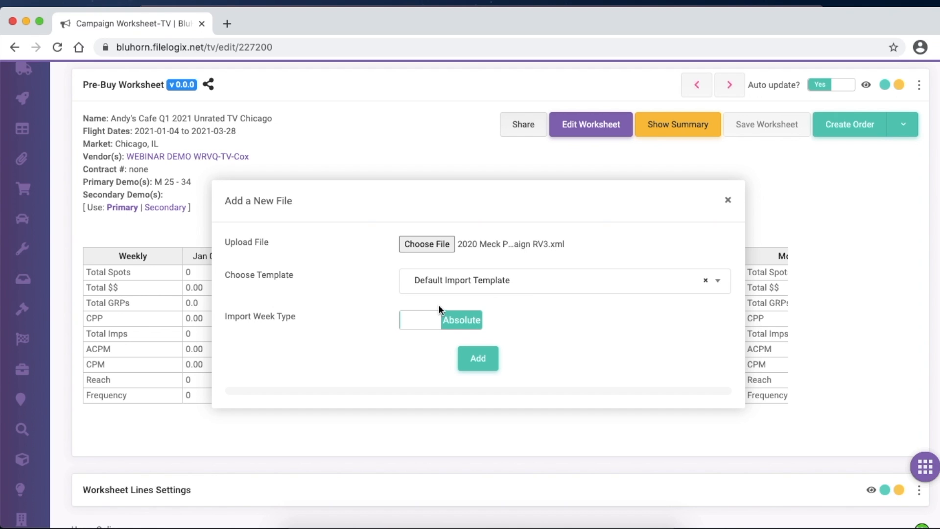
left_click(429, 321)
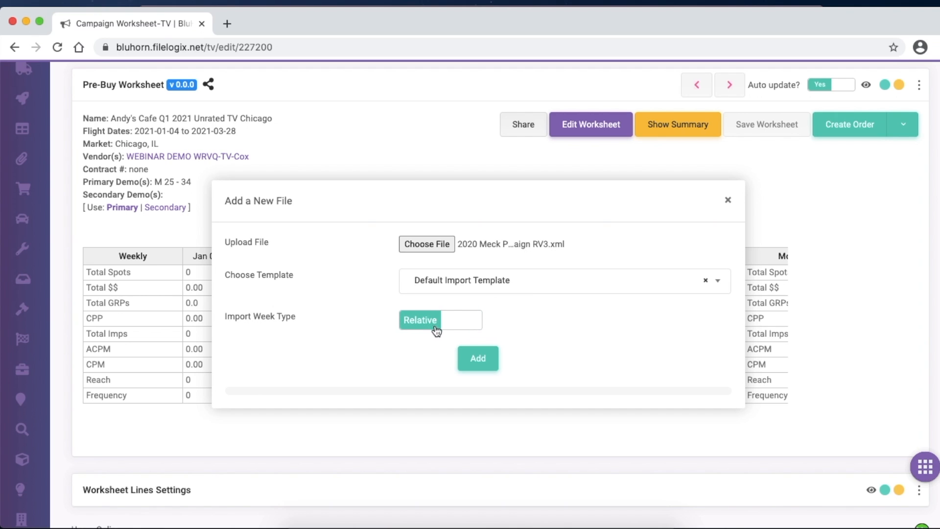
left_click(481, 357)
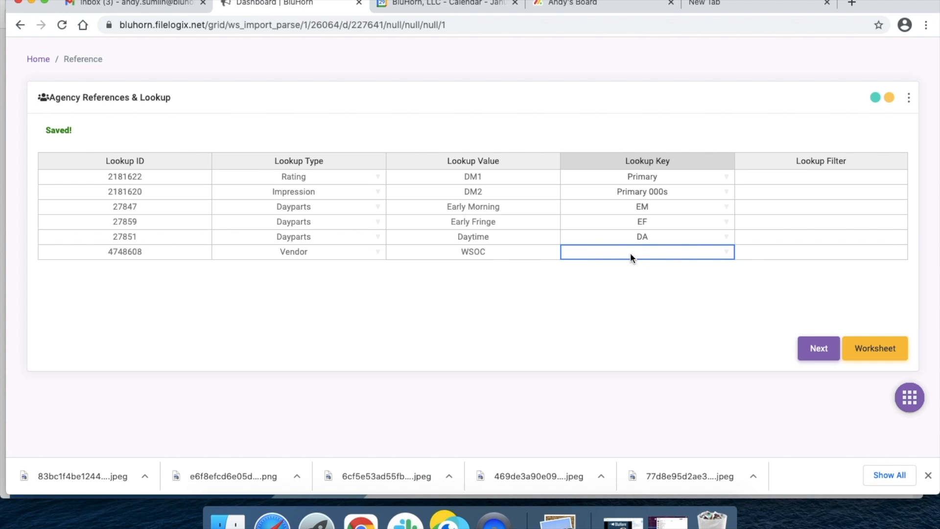
- Map the imported WSOC vendor to WRVQ-TV-Cox and proceed to the preview of the imported lines
double_click(630, 252)
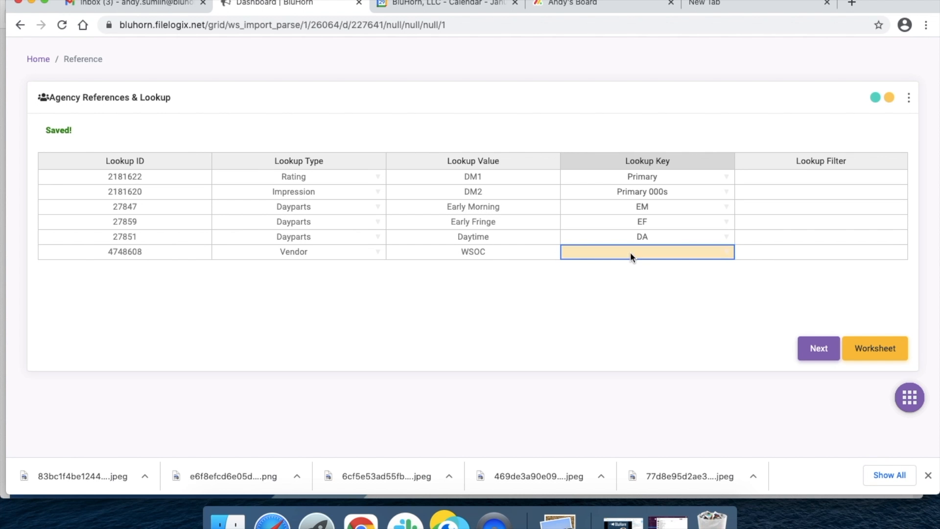
left_click(645, 300)
left_click(825, 352)
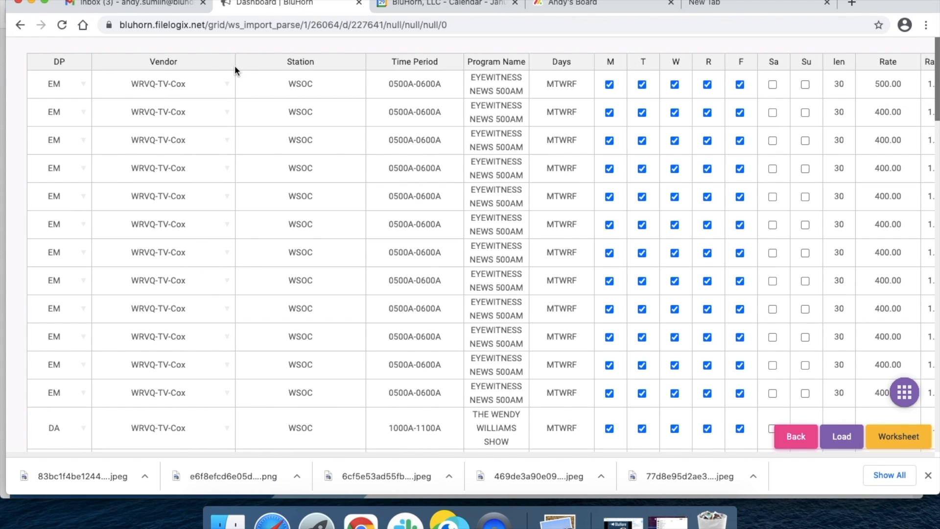
left_click(234, 60)
left_click(255, 61)
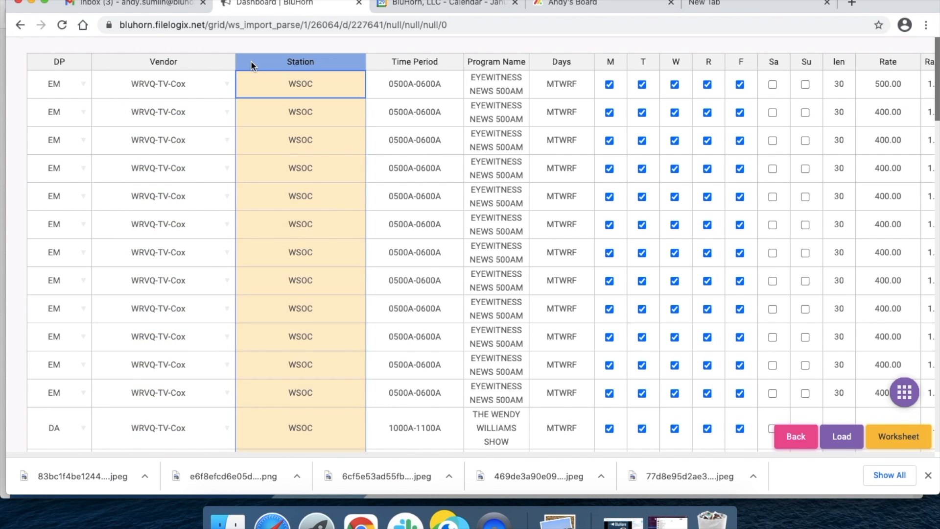
left_click(245, 115)
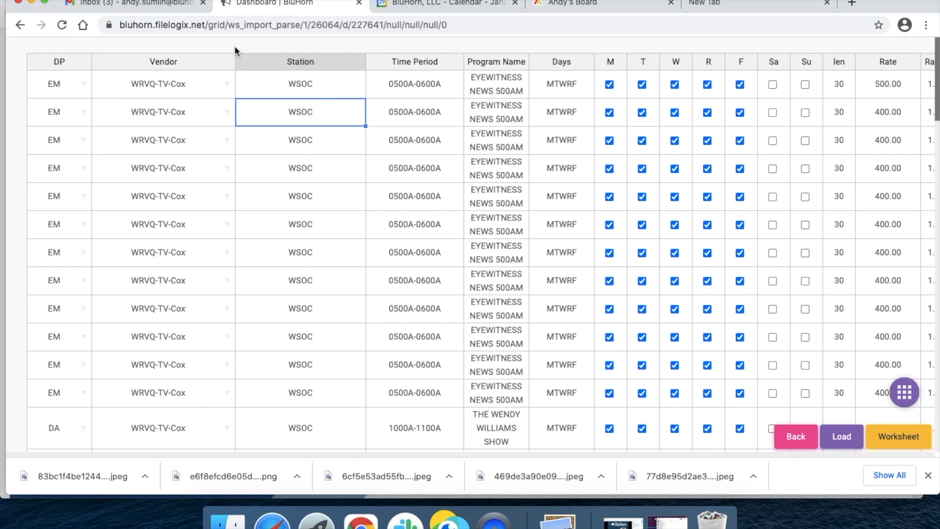
left_click(235, 47)
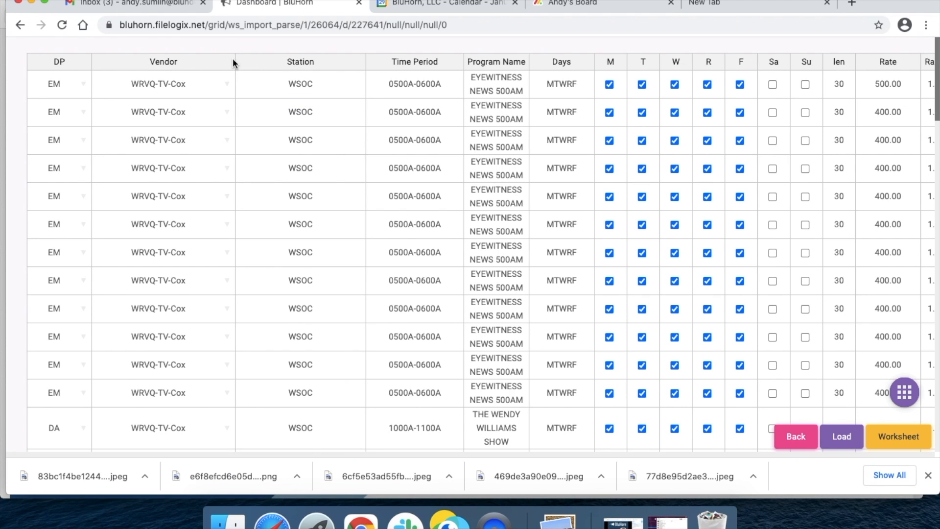
- Load the previewed buy lines into the worksheet
left_click(852, 441)
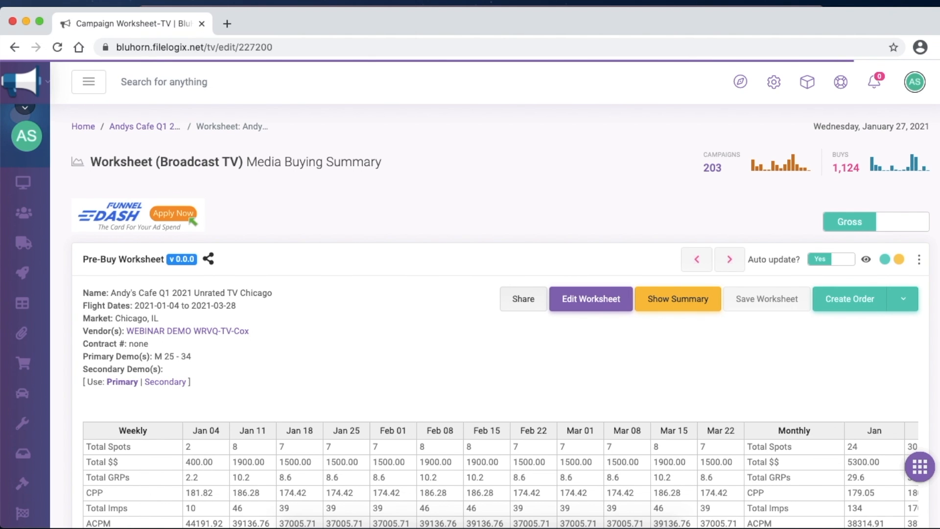
scroll(470, 294, "down", 8)
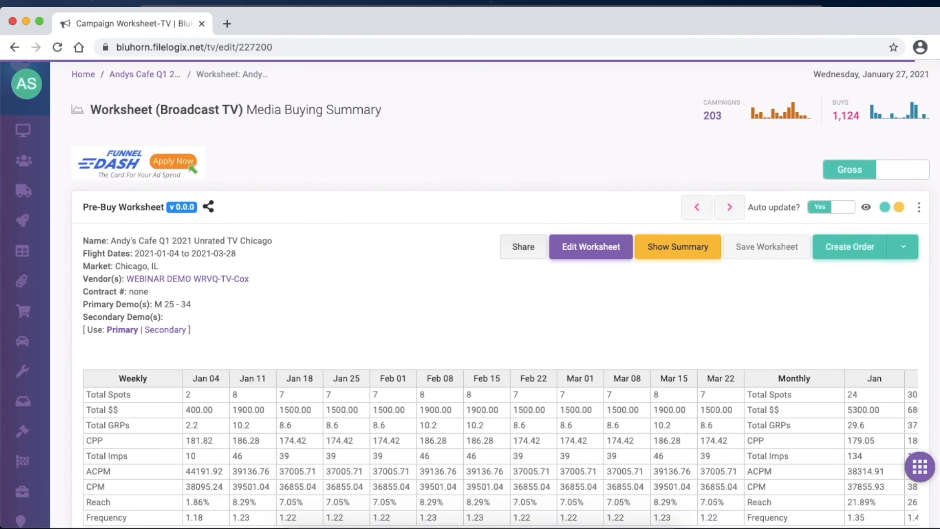
scroll(844, 214, "down", 2)
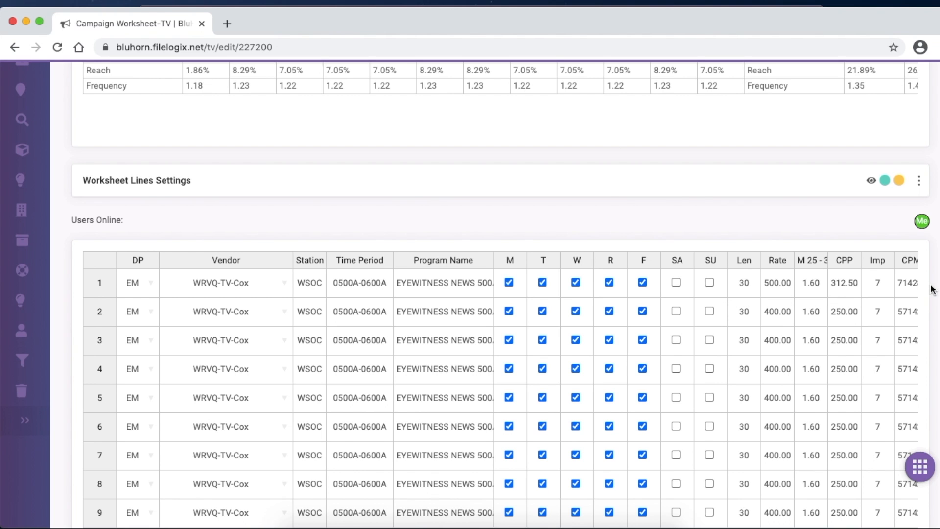
- Examine the imported lines' weekly spots and comments along line 5 of the worksheet grid
left_click(821, 398)
key("Right")
key("Right")
key("Right")
key("Right")
key("Right")
key("Right")
key("Right")
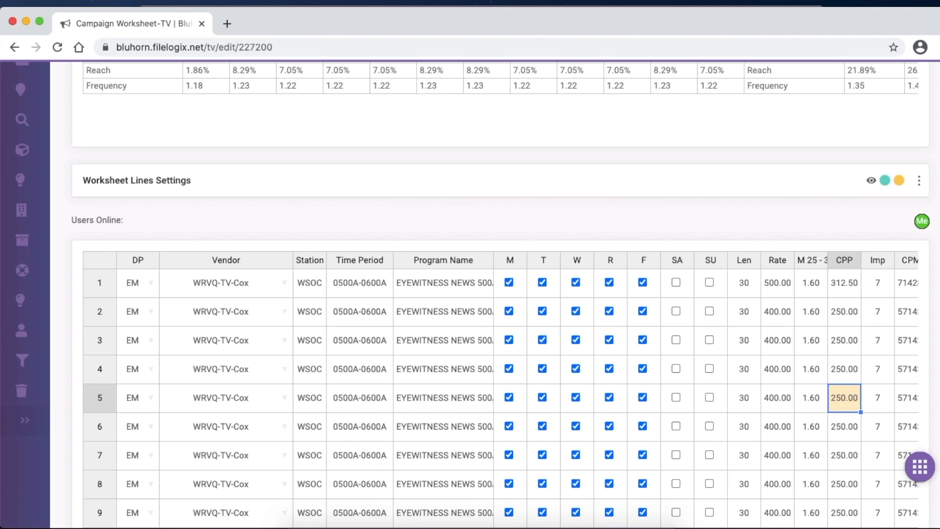
key("Right")
key("Right")
key("Right")
key("Right")
key("Right")
key("Right")
key("Right")
key("Right")
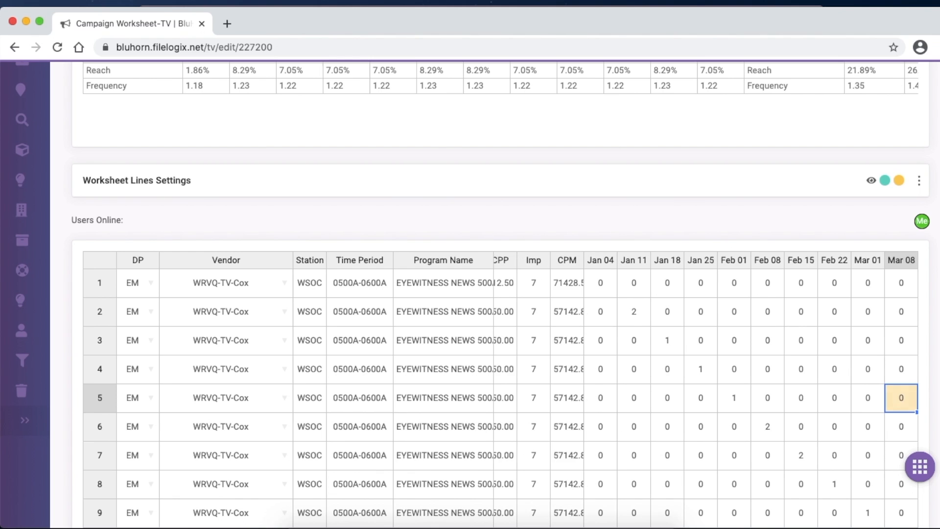
key("Right")
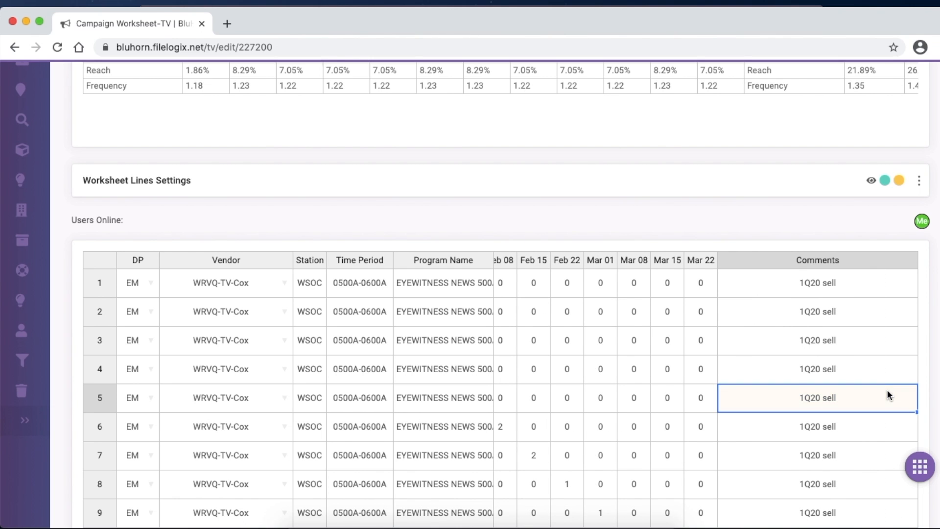
key("Left")
key("Left")
key("Left")
key("Left")
key("Left")
key("Left")
key("Left")
key("Left")
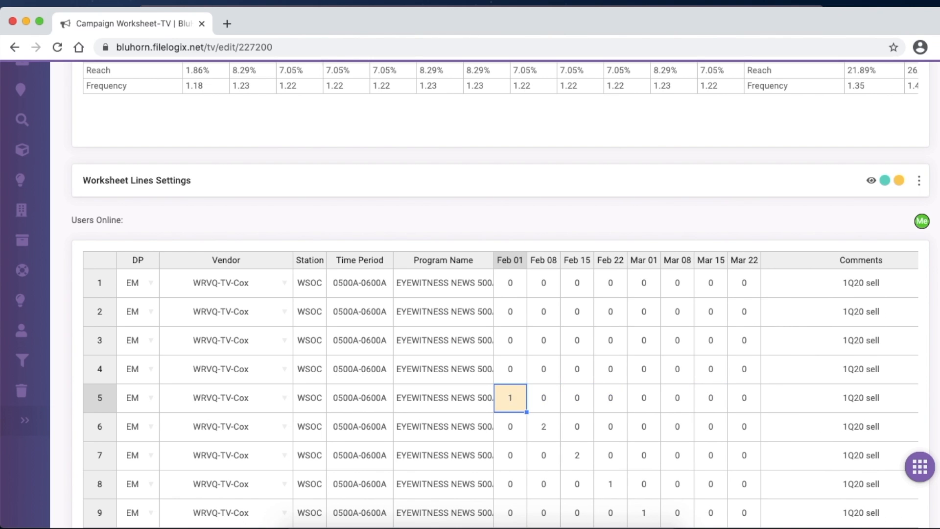
- Set line 6 to 3 spots in every week from Feb 08 to Mar 22 and check the weekly summary
key("Down")
key("Right")
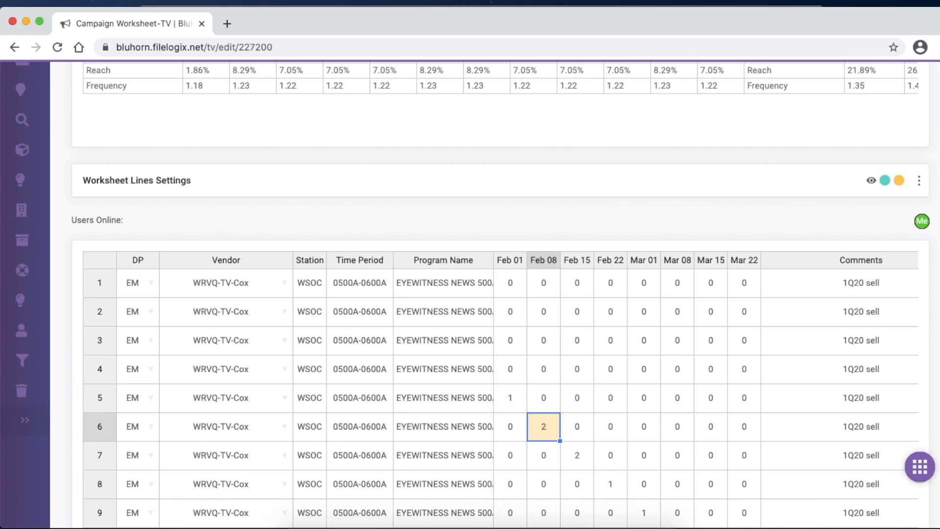
key("Left")
key("Right")
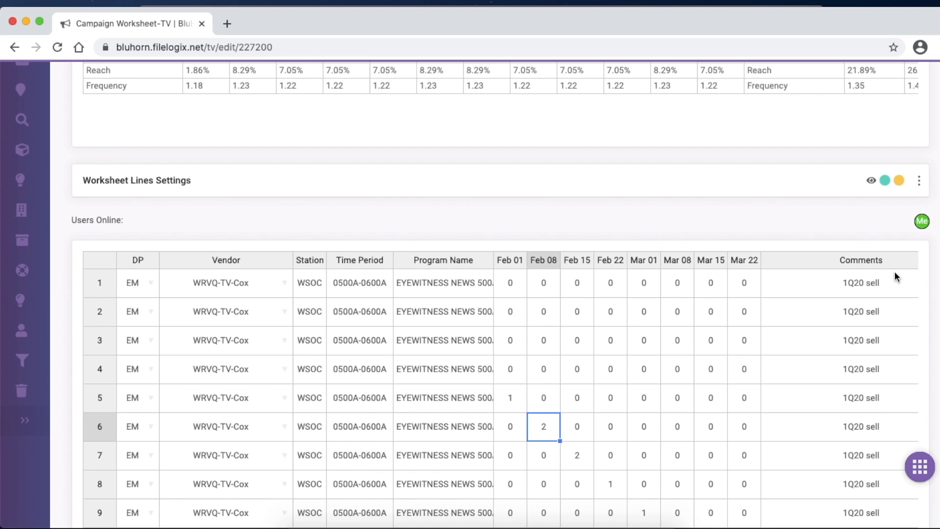
type("3")
key("Tab")
type("3")
key("Tab")
type("3")
key("Tab")
type("3")
key("Tab")
type("3")
key("Tab")
type("3")
key("Tab")
type("3")
scroll(490, 294, "down", 10)
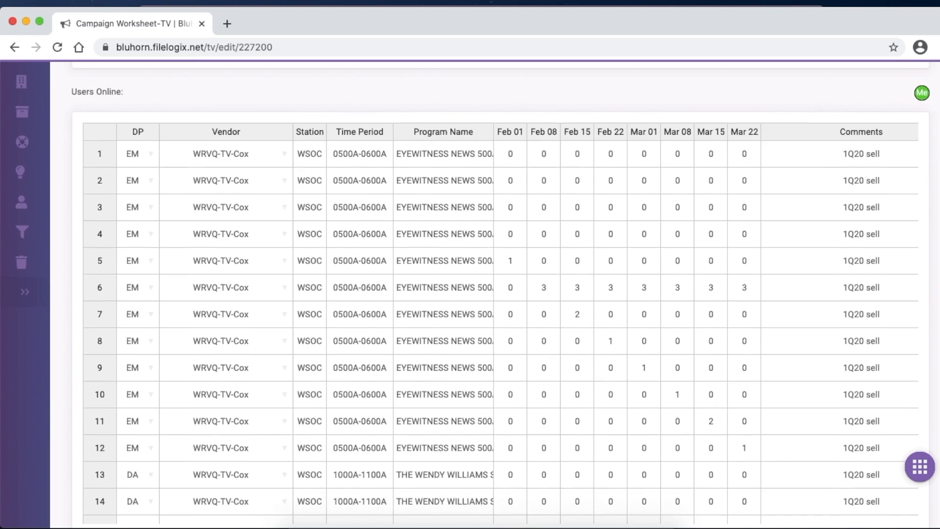
scroll(489, 294, "up", 10)
scroll(936, 243, "up", 7)
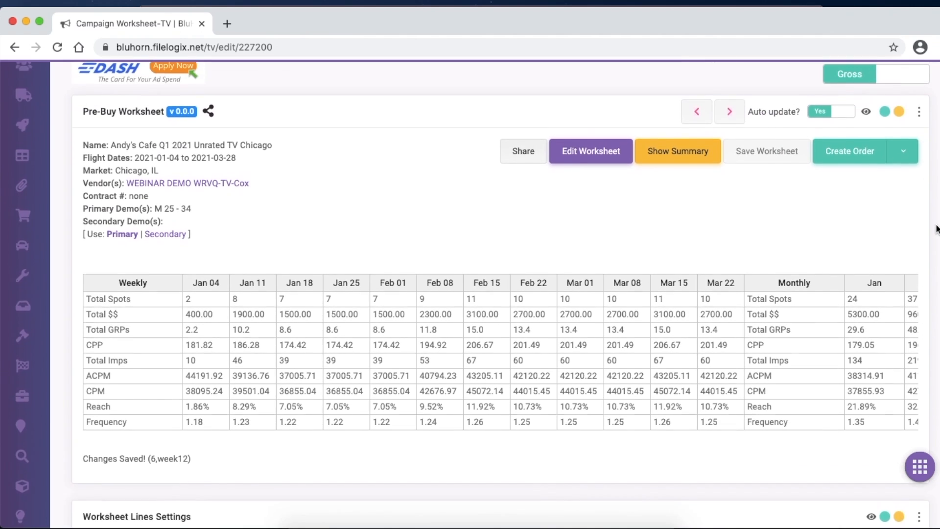
- Expand the Station Orders Settings below the worksheet actions
scroll(933, 293, "down", 15)
scroll(925, 433, "down", 6)
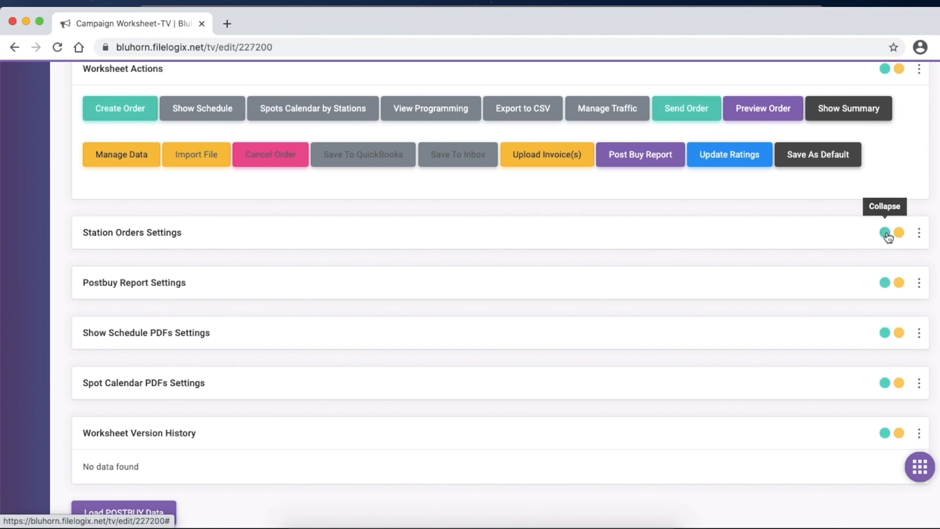
left_click(886, 233)
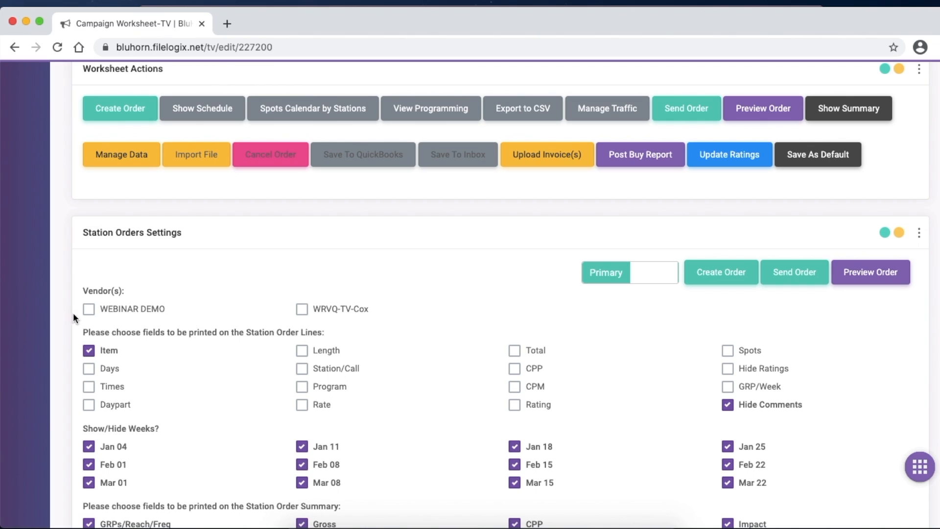
- Select the WEBINAR DEMO and WRVQ-TV-Cox vendors, enable every field for the station order lines, and collapse the Station Orders Settings
left_click(89, 309)
left_click(305, 311)
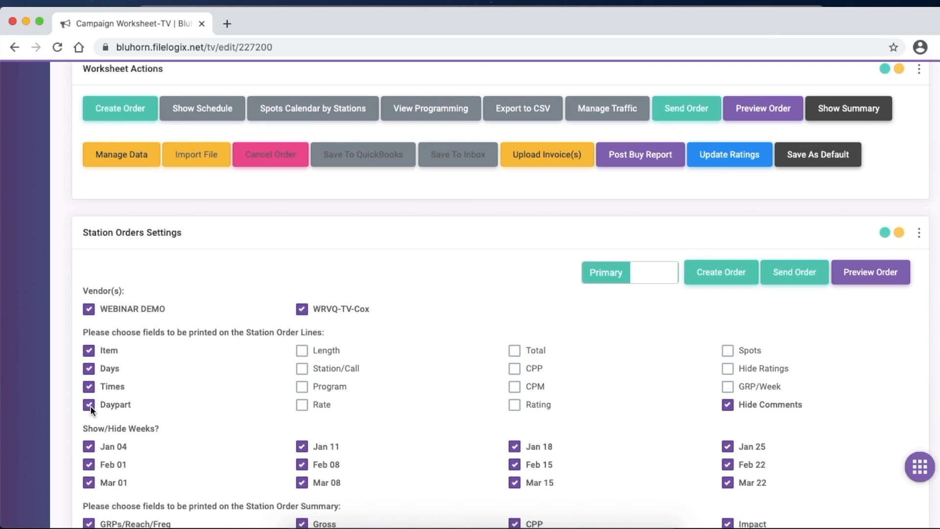
left_click(302, 351)
left_click(302, 386)
left_click(302, 404)
left_click(302, 367)
left_click(510, 351)
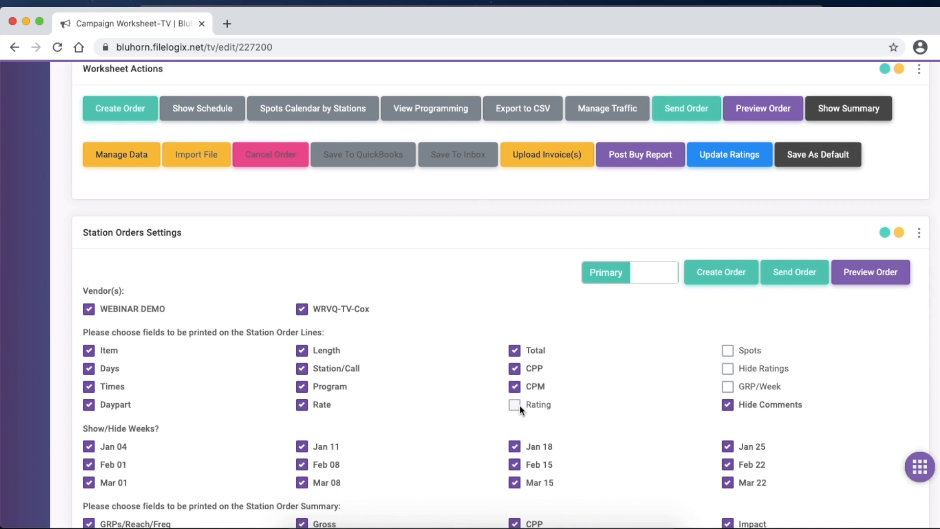
left_click(728, 351)
left_click(727, 367)
left_click(728, 387)
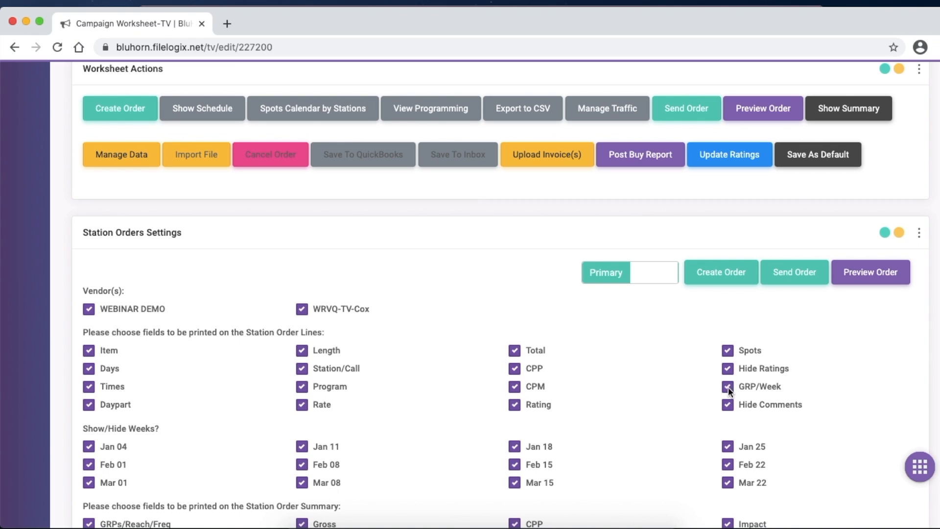
left_click(900, 232)
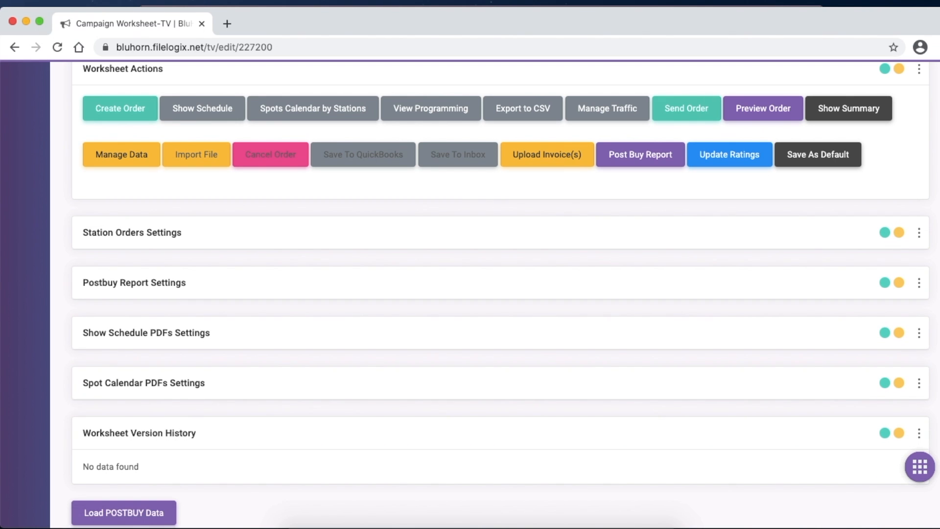
- Preview the station order and review its weekly spots, monthly totals and agency comments, then close the preview
scroll(490, 275, "up", 10)
scroll(910, 169, "up", 15)
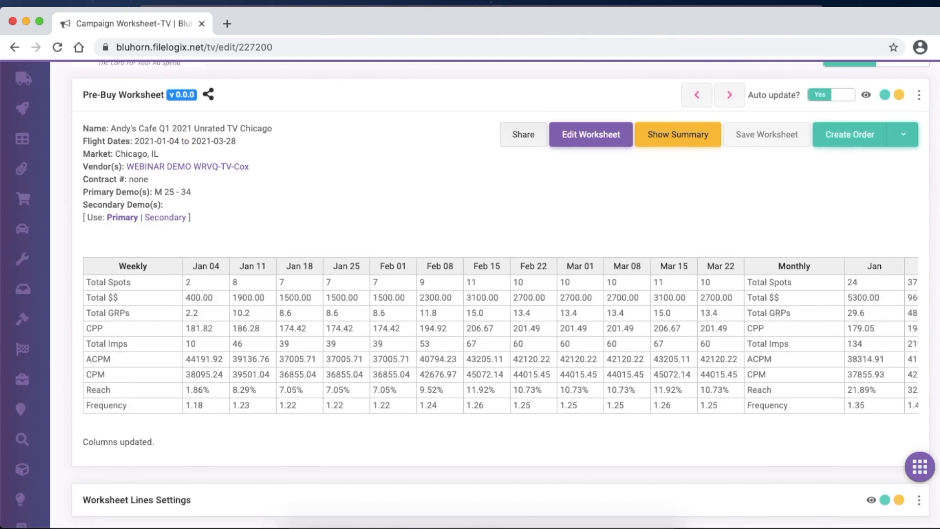
left_click(909, 169)
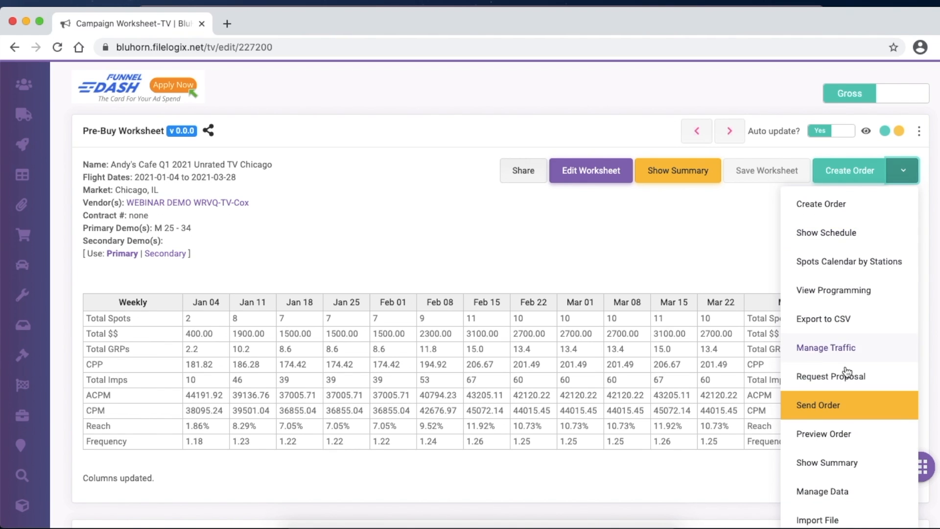
left_click(837, 435)
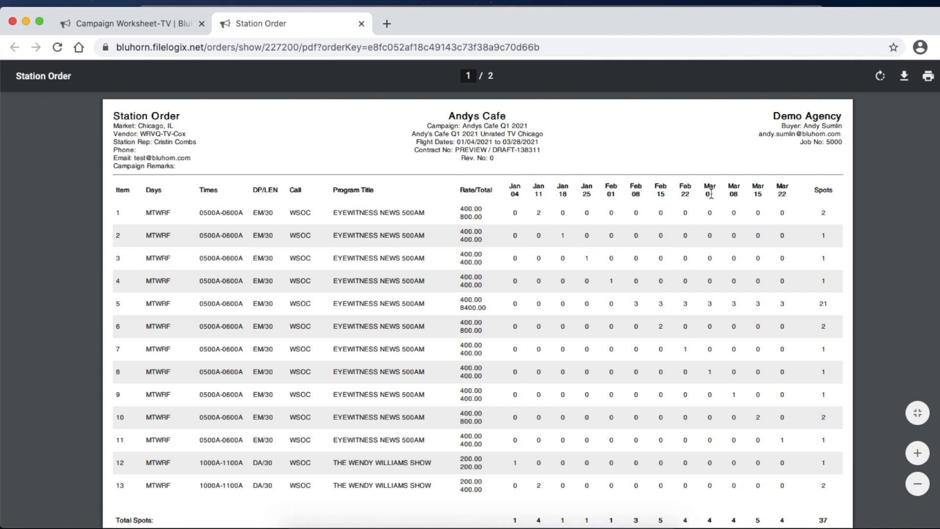
scroll(792, 190, "down", 3)
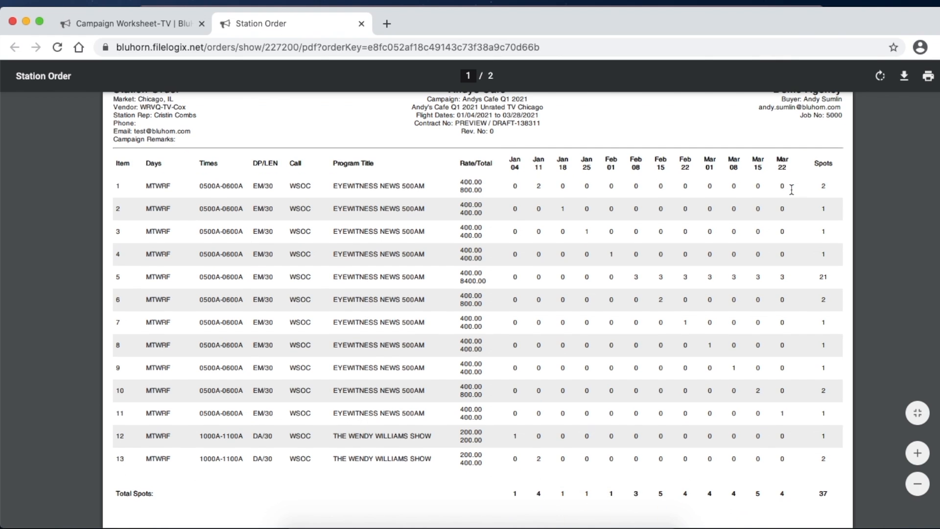
scroll(792, 190, "down", 4)
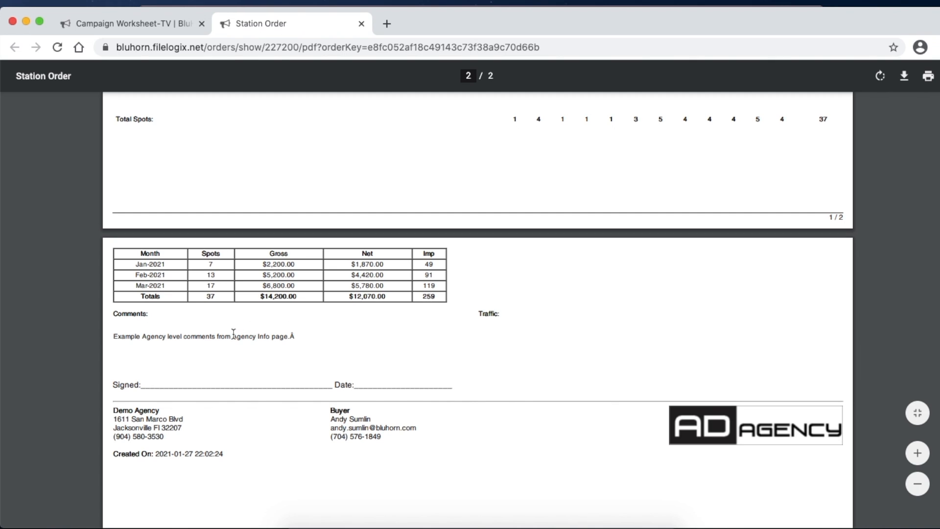
double_click(261, 339)
left_click(275, 345)
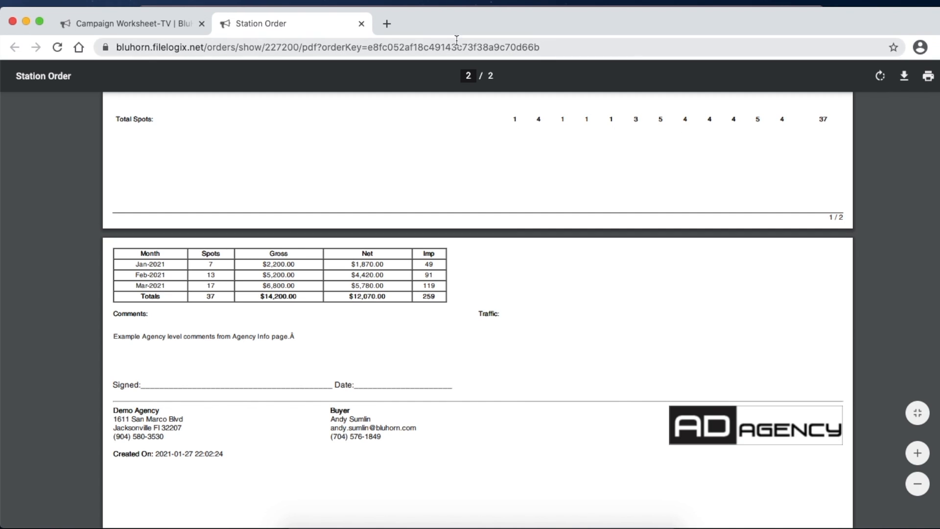
left_click(361, 23)
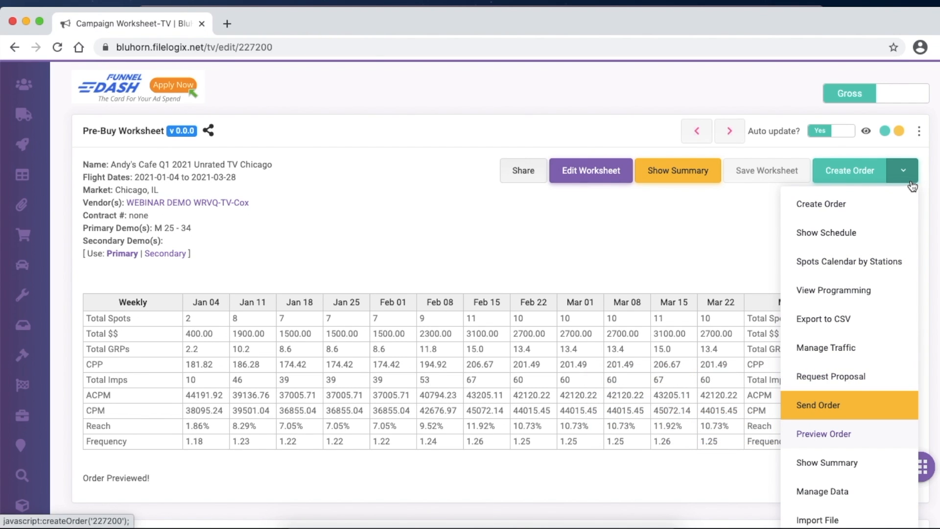
- Send the order only to the WEBINAR DEMO vendor, excluding WRVQ-TV-Cox
left_click(816, 406)
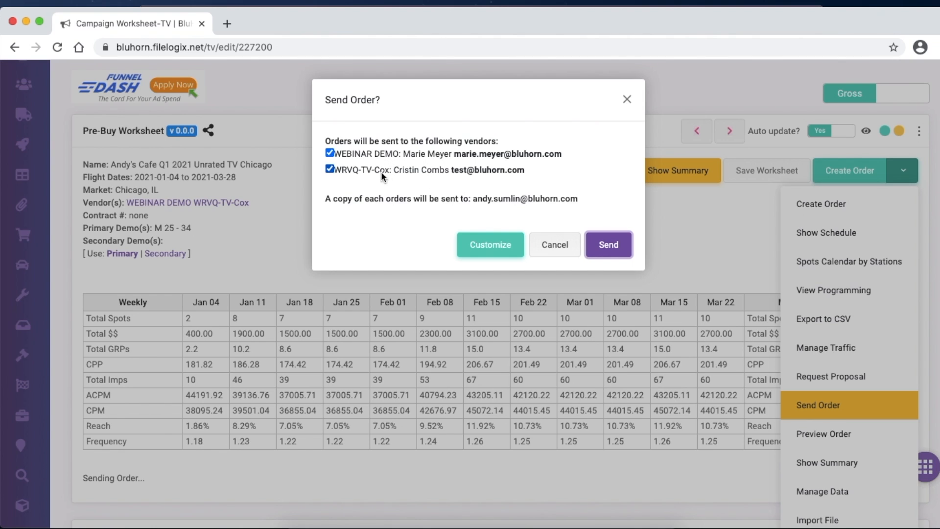
left_click(329, 169)
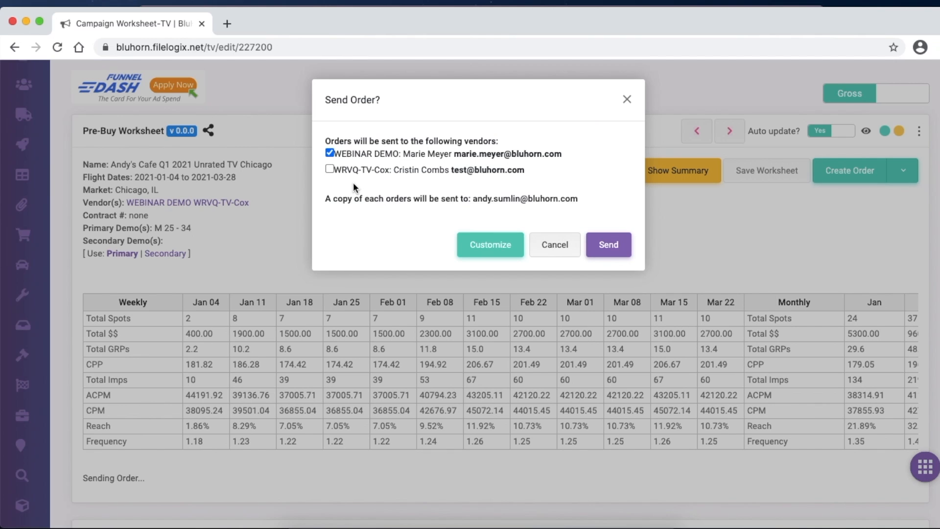
left_click(513, 152)
left_click(620, 253)
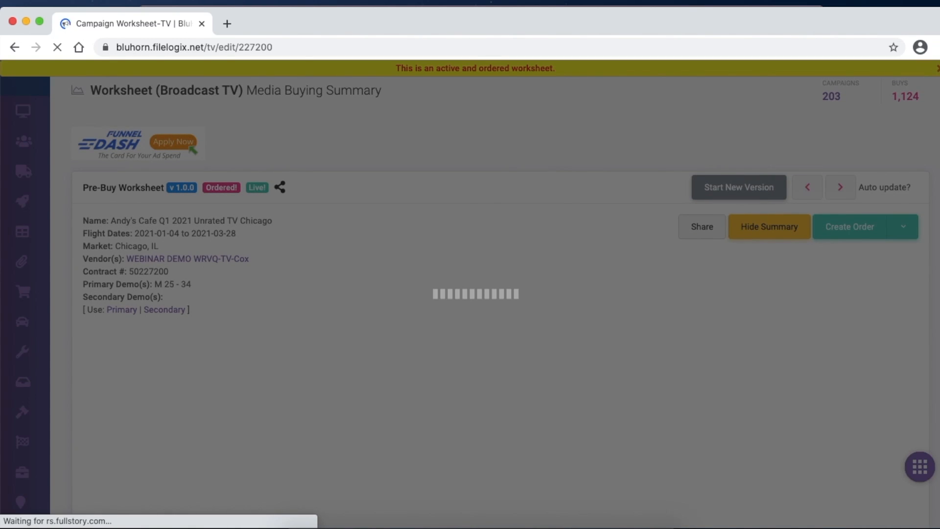